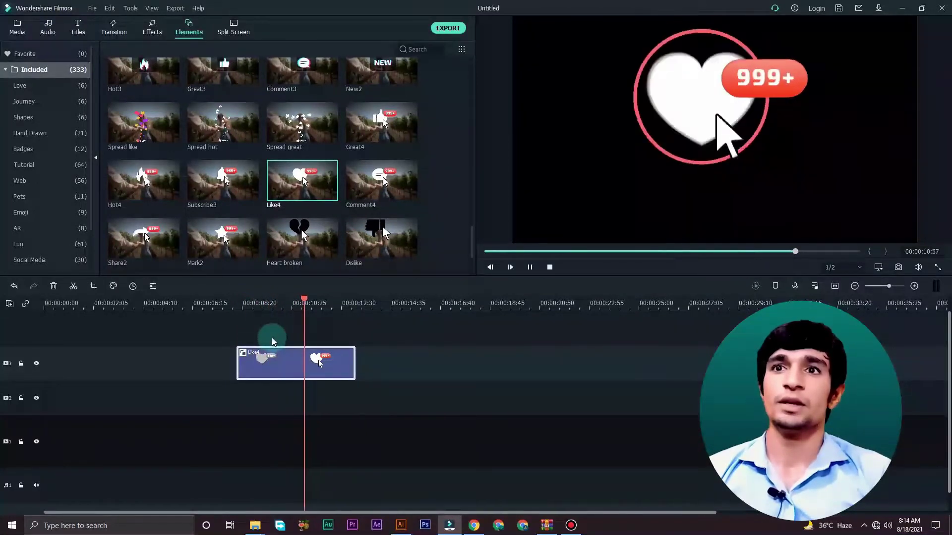
Step: Stop playback and delete the Like4 element from the timeline
{"action": "key", "text": "space"}
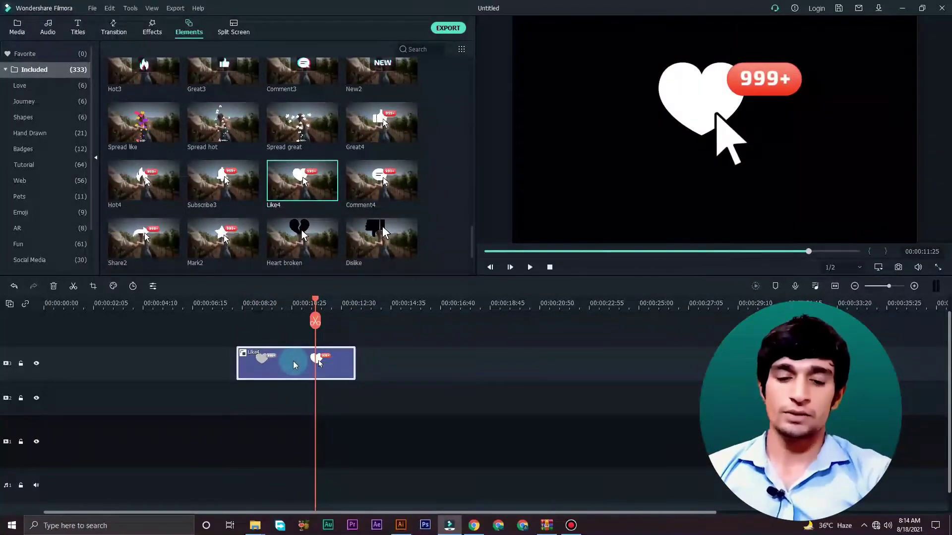
{"action": "key", "text": "Delete"}
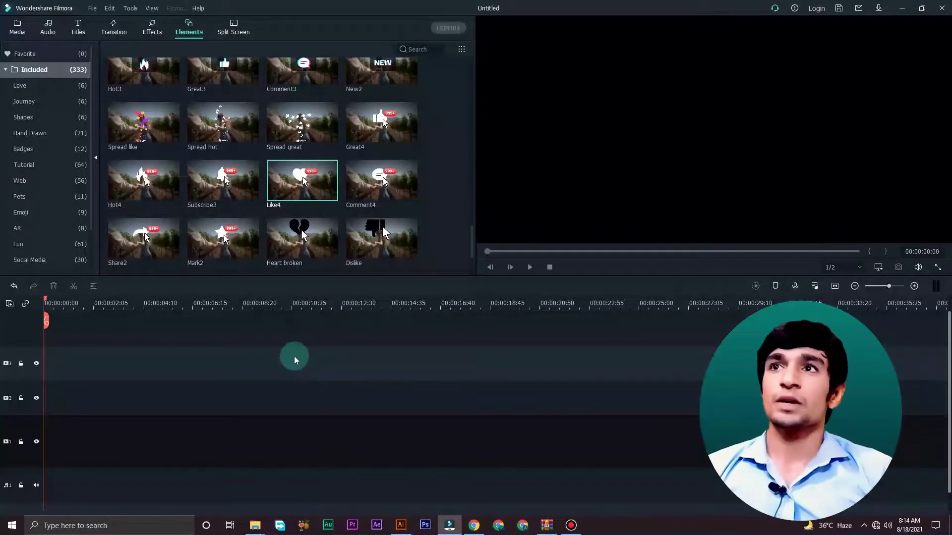
Step: Place the production ID_4483254 clip at the start of track 2, match the project to 3840 x 2160 24fps, and preview its opening seconds
{"action": "left_click", "coordinate": [15, 29]}
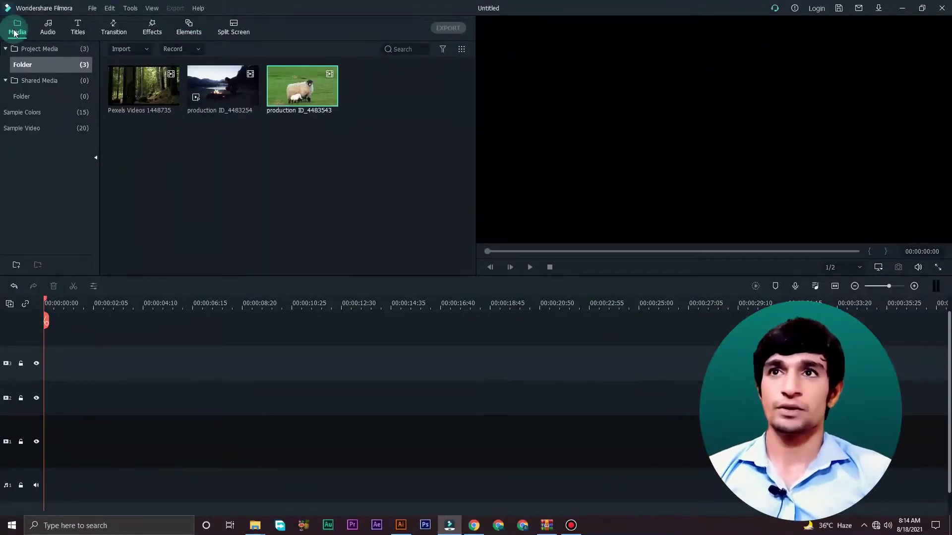
{"action": "left_click_drag", "start_coordinate": [221, 106], "coordinate": [45, 389]}
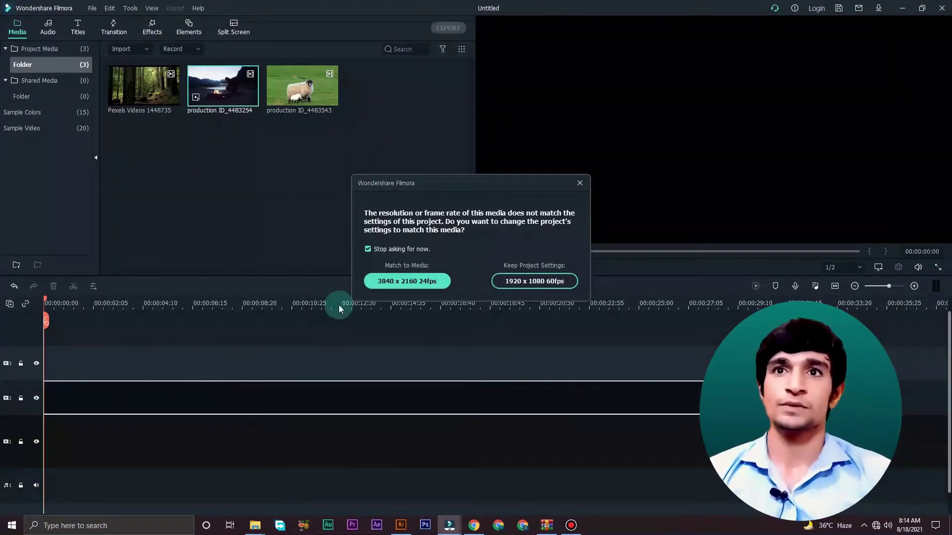
{"action": "left_click", "coordinate": [396, 281]}
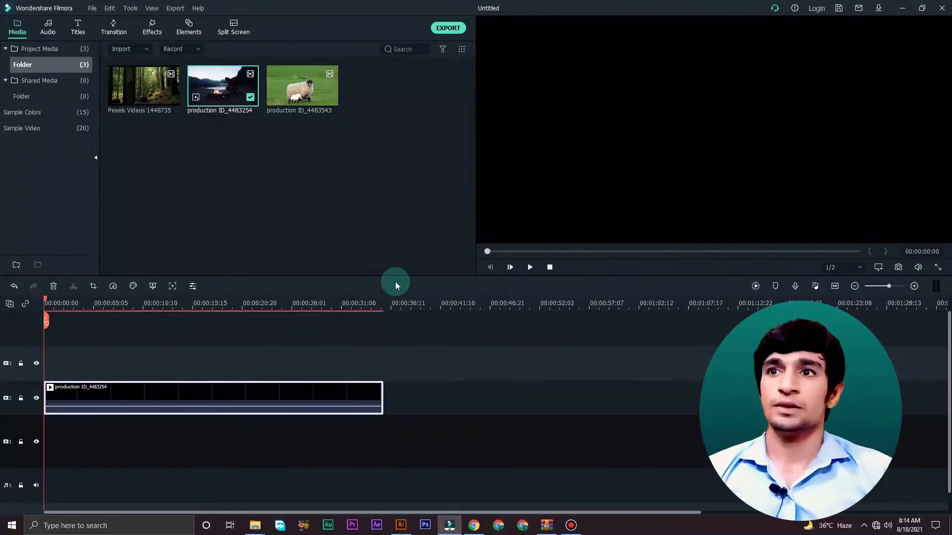
{"action": "key", "text": "space"}
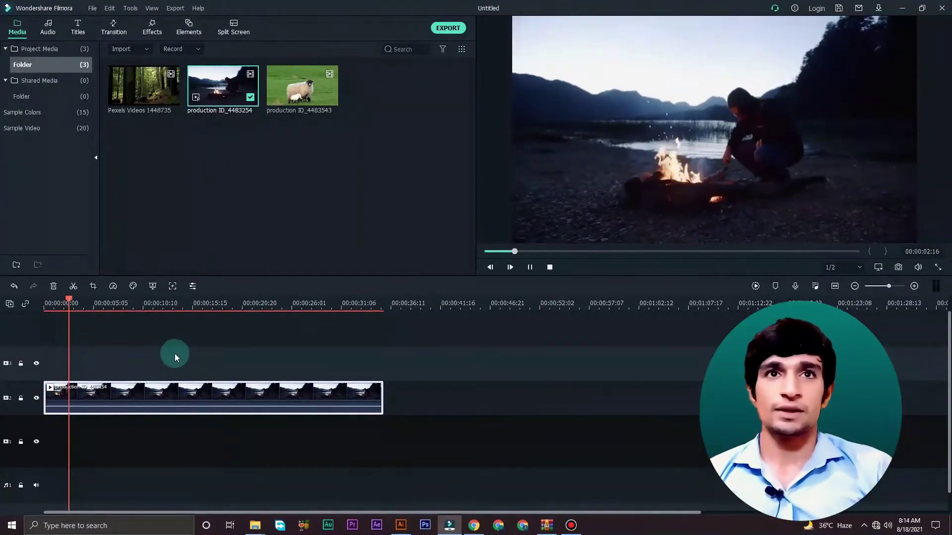
{"action": "key", "text": "space"}
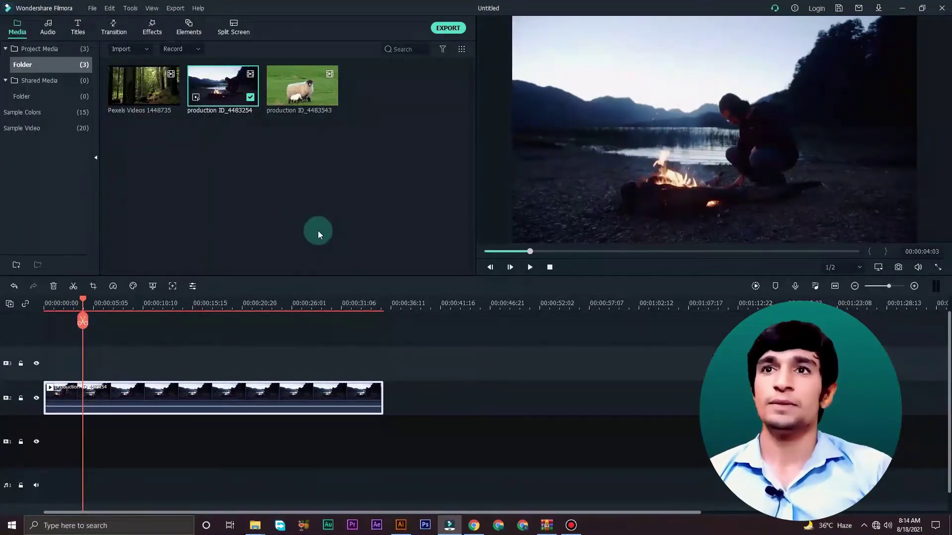
Step: Switch to Chrome and look over the Google Images results for "png elements"
{"action": "double_click", "coordinate": [284, 251]}
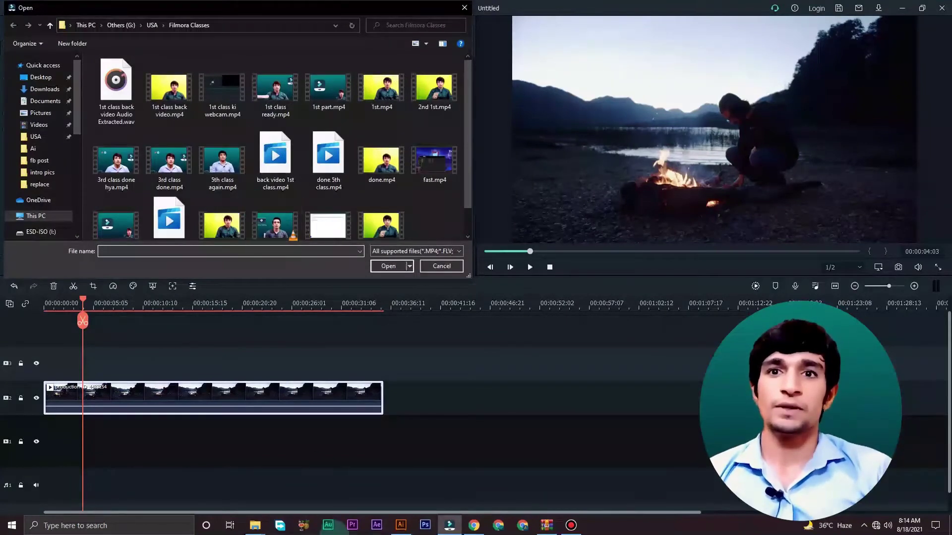
{"action": "left_click", "coordinate": [474, 526]}
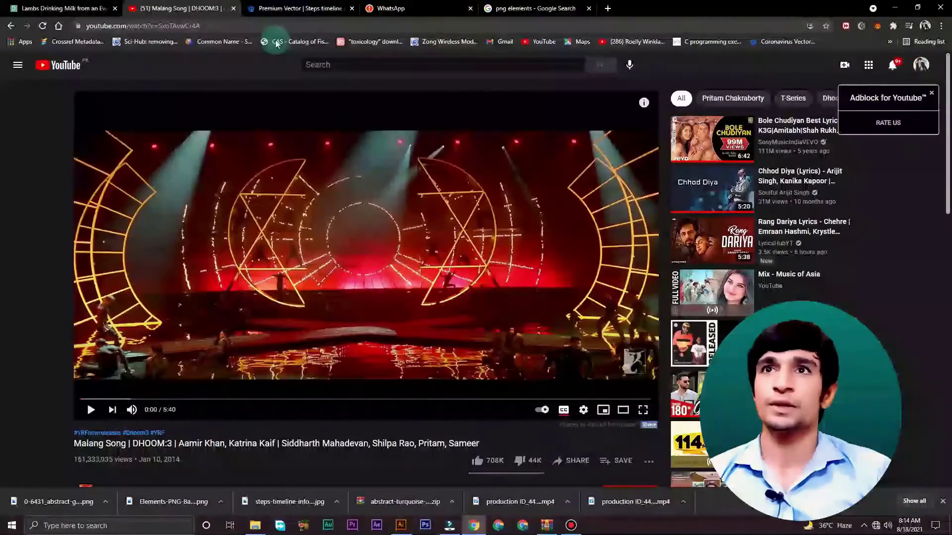
{"action": "left_click", "coordinate": [290, 8]}
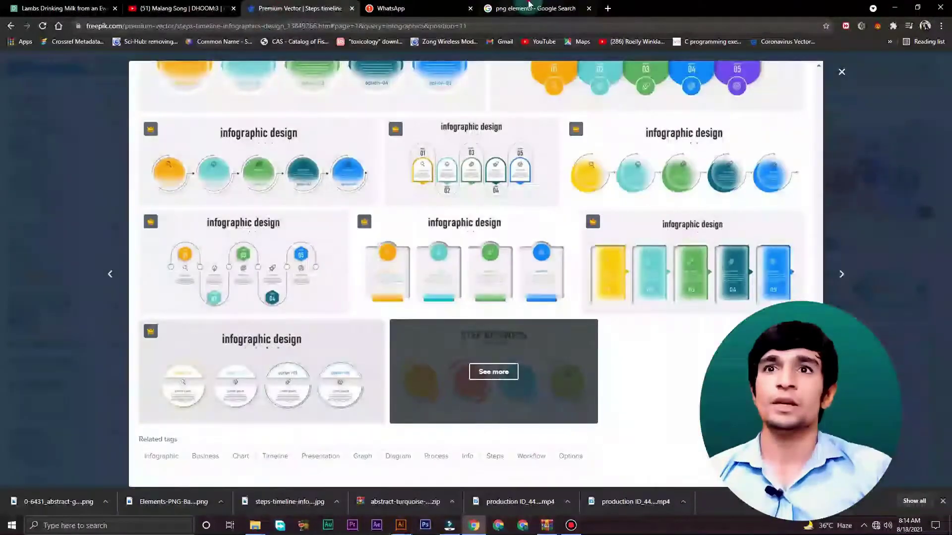
{"action": "left_click", "coordinate": [528, 6]}
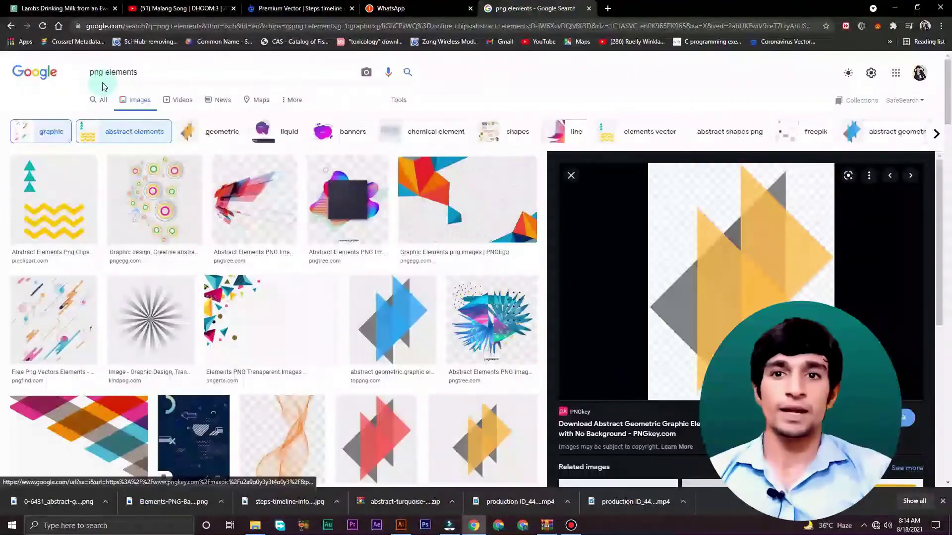
{"action": "left_click", "coordinate": [136, 142]}
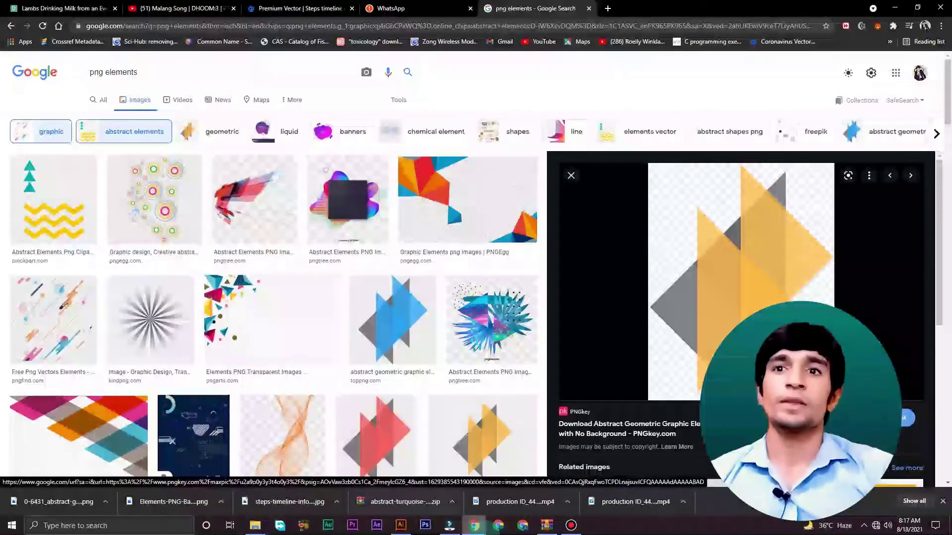
Step: Import the abstract geometric PNG and Elements-PNG-Background-Image.png from the Downloads folder into Filmora's project media
{"action": "mouse_move", "coordinate": [254, 525]}
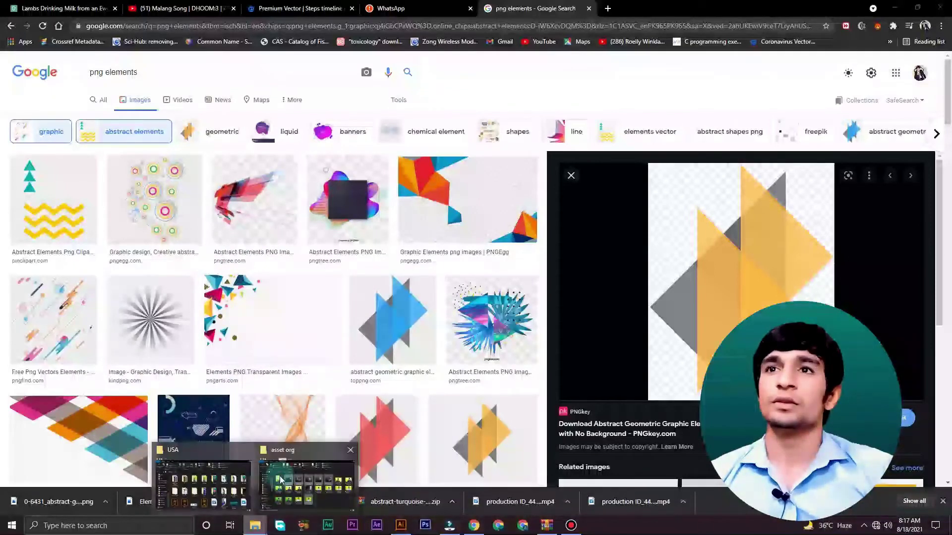
{"action": "left_click", "coordinate": [249, 445]}
{"action": "left_click", "coordinate": [173, 112]}
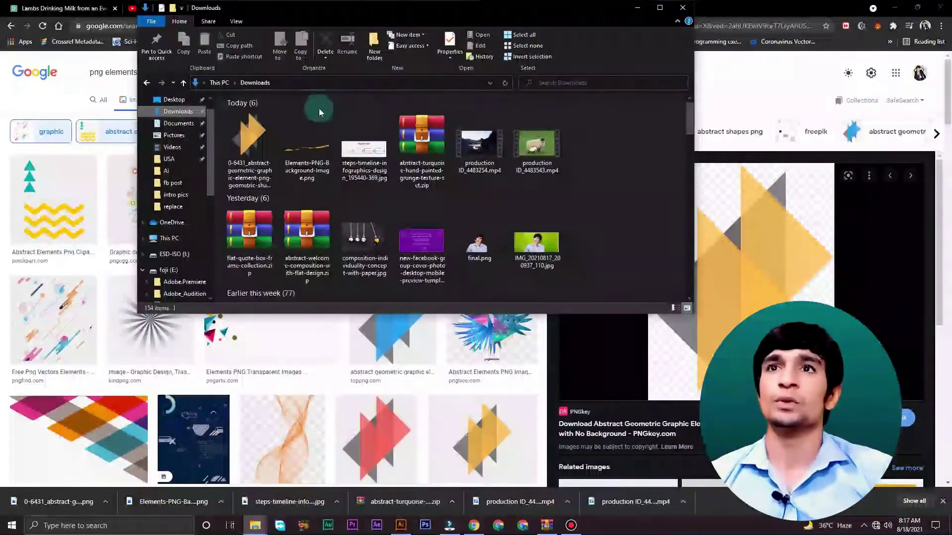
{"action": "left_click", "coordinate": [304, 158]}
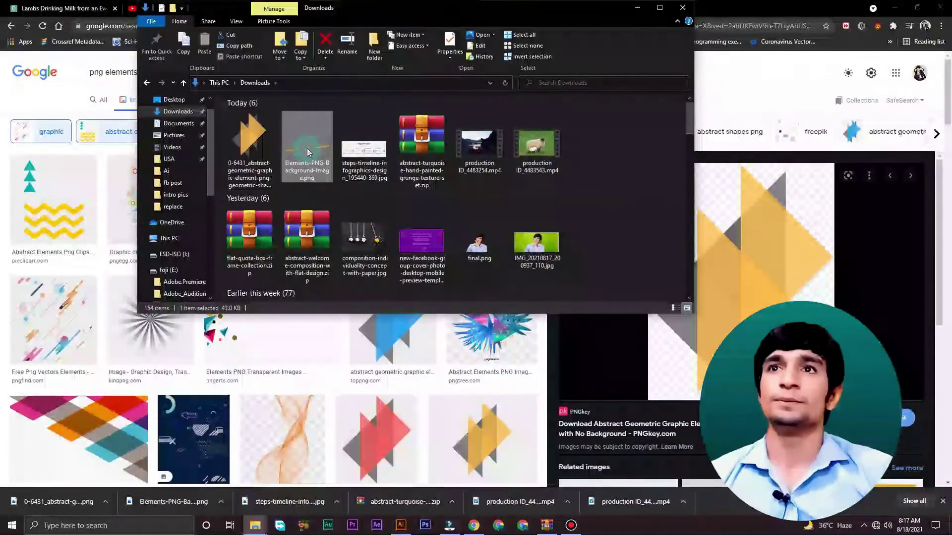
{"action": "left_click", "coordinate": [259, 146], "text": "ctrl"}
{"action": "left_click_drag", "start_coordinate": [257, 144], "coordinate": [412, 365]}
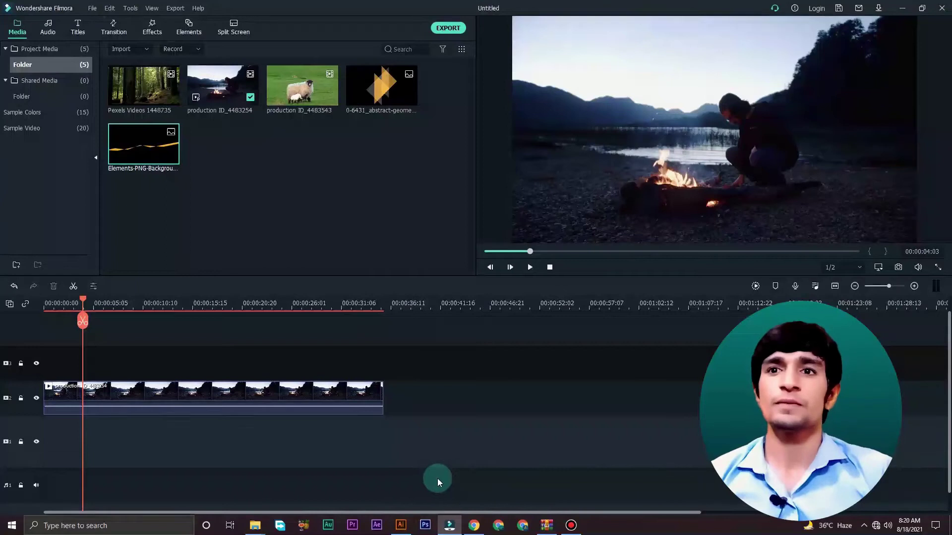
Step: Add the Elements-PNG-Background image to track 3 above the campfire clip, starting at the playhead
{"action": "mouse_move", "coordinate": [177, 163]}
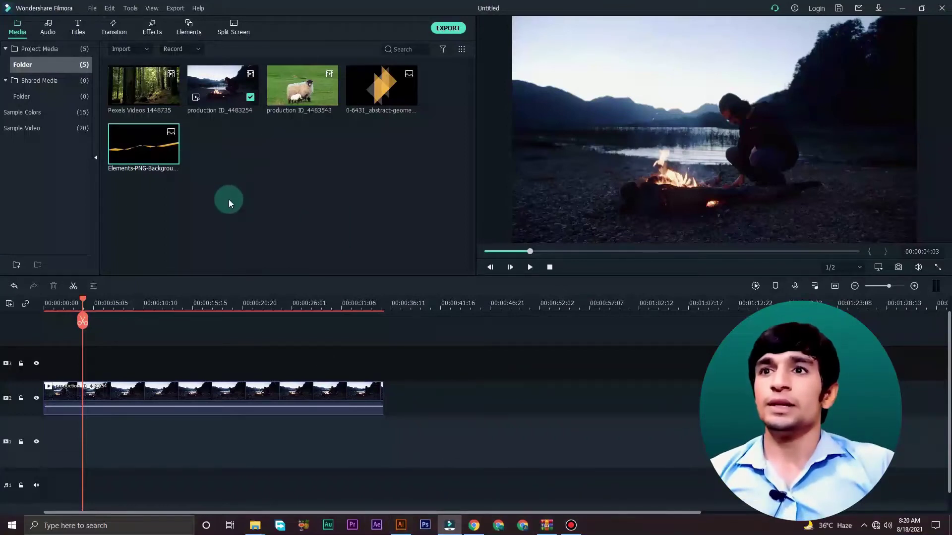
{"action": "left_click_drag", "start_coordinate": [147, 148], "coordinate": [88, 358]}
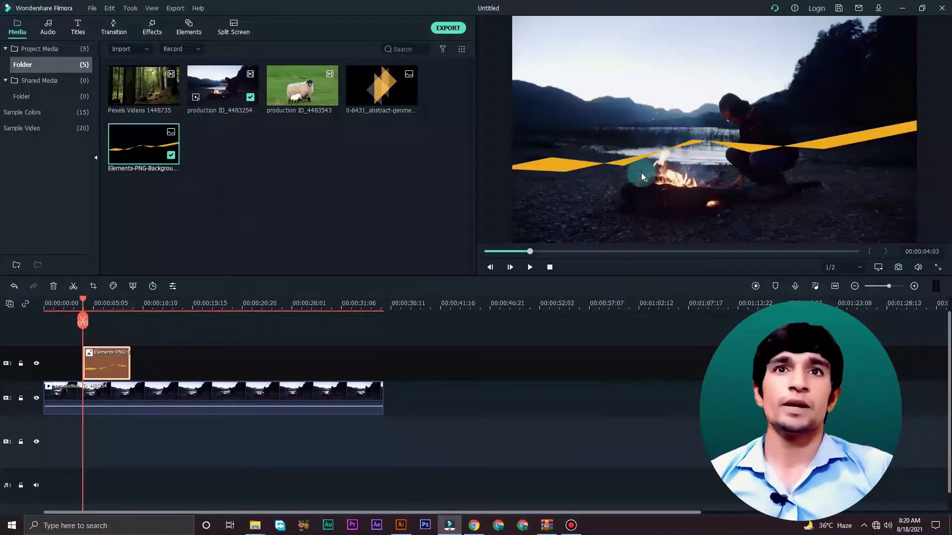
Step: Shrink the yellow ribbon overlay, move it to the bottom of the frame, and stretch it across the full video width
{"action": "left_click", "coordinate": [612, 166]}
{"action": "left_click_drag", "start_coordinate": [513, 227], "coordinate": [672, 105]}
{"action": "left_click_drag", "start_coordinate": [820, 102], "coordinate": [658, 212]}
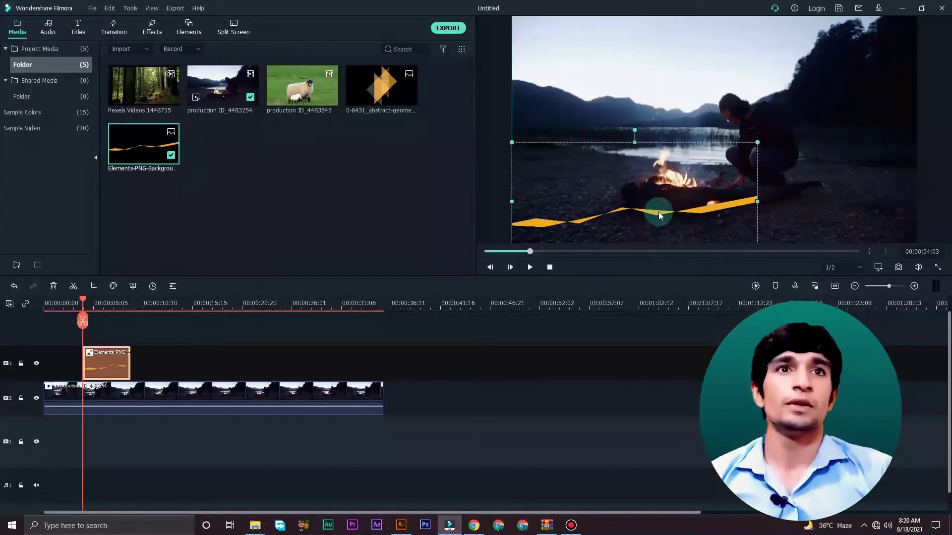
{"action": "left_click_drag", "start_coordinate": [765, 197], "coordinate": [920, 203]}
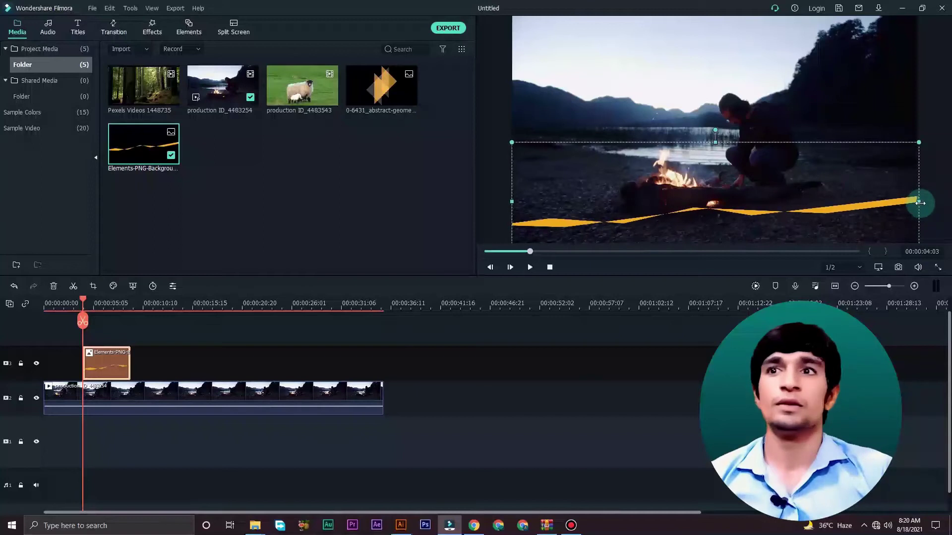
{"action": "key", "text": "space"}
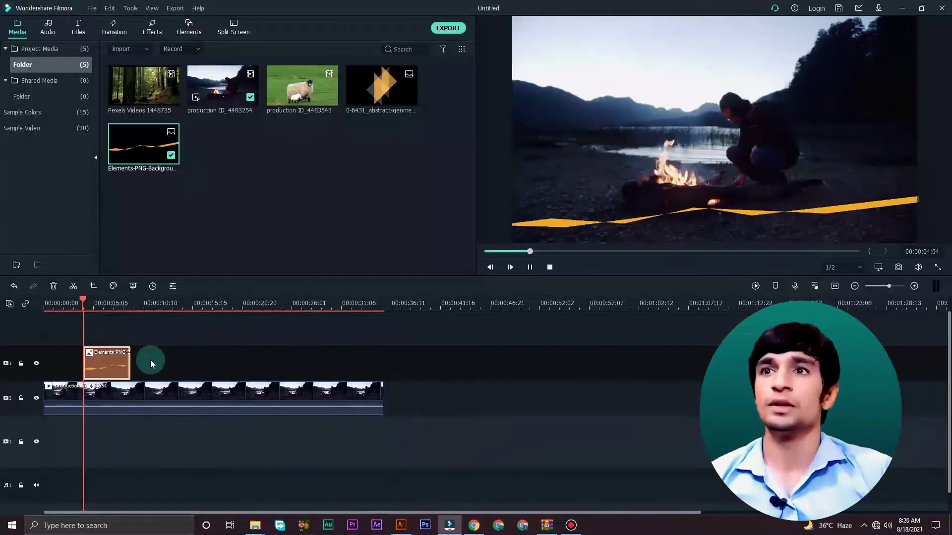
Step: Set the overlay image's Color Enhancement threshold to 83.44
{"action": "double_click", "coordinate": [108, 368]}
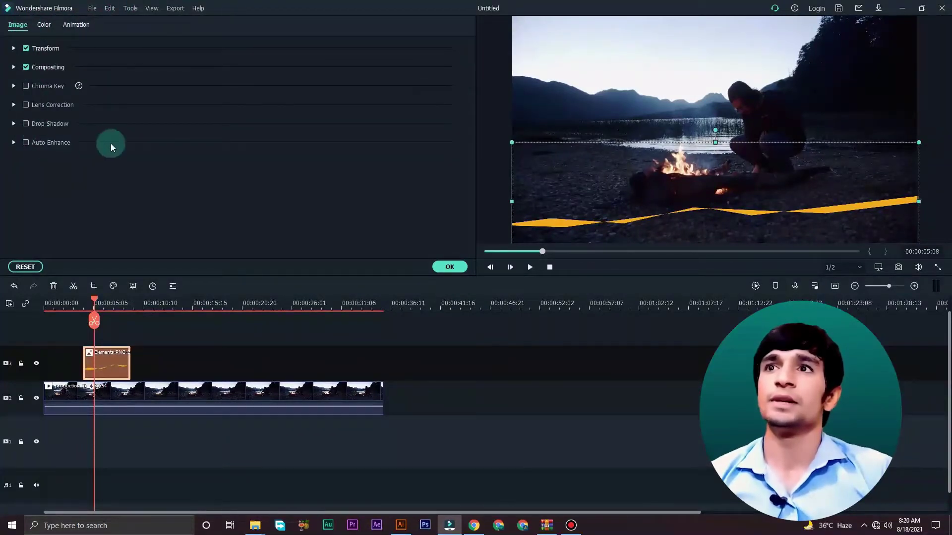
{"action": "left_click", "coordinate": [43, 26]}
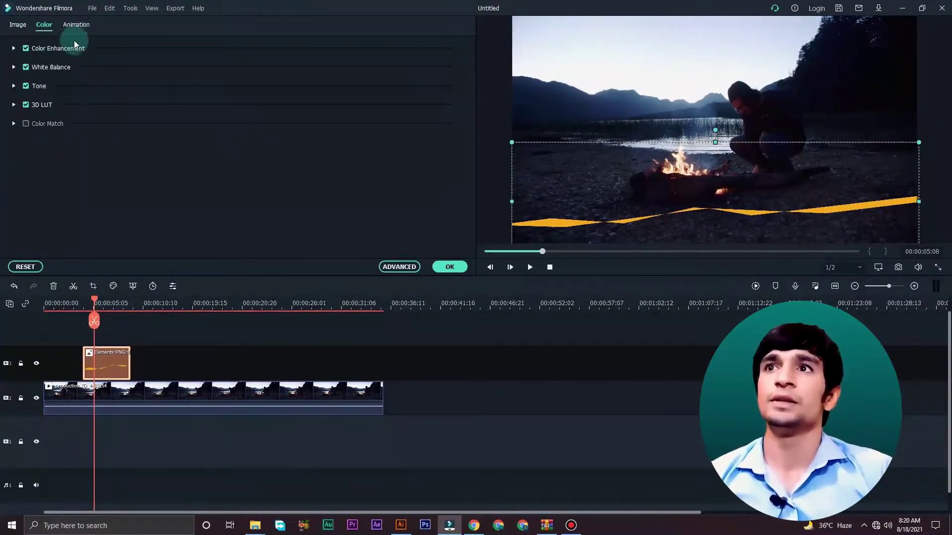
{"action": "left_click", "coordinate": [14, 48]}
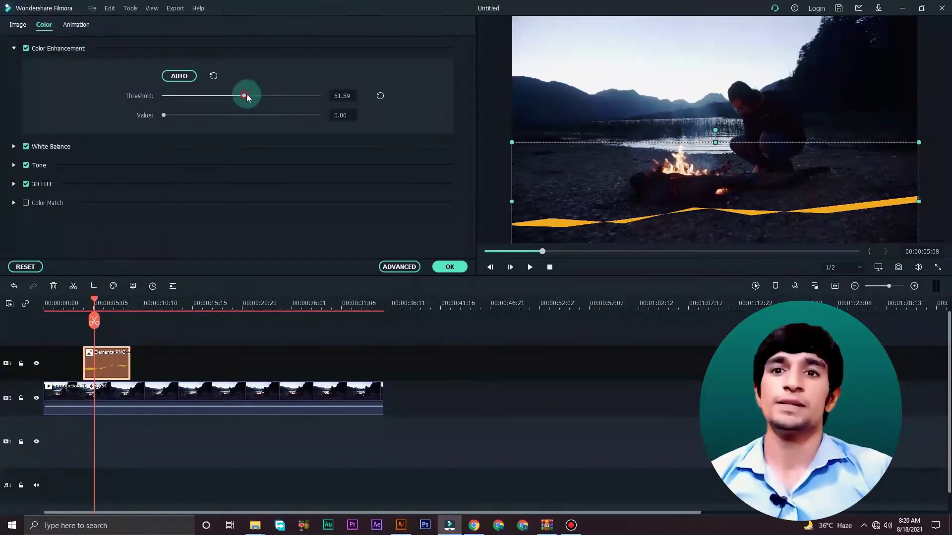
{"action": "left_click_drag", "start_coordinate": [246, 94], "coordinate": [294, 94]}
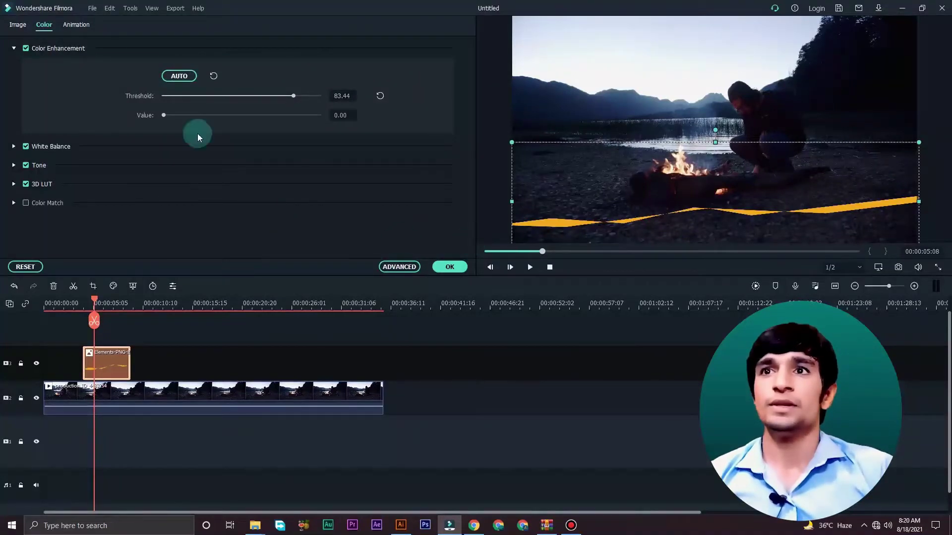
Step: Apply the legacy preset motion "To the Left 1" to the overlay image
{"action": "left_click", "coordinate": [77, 25]}
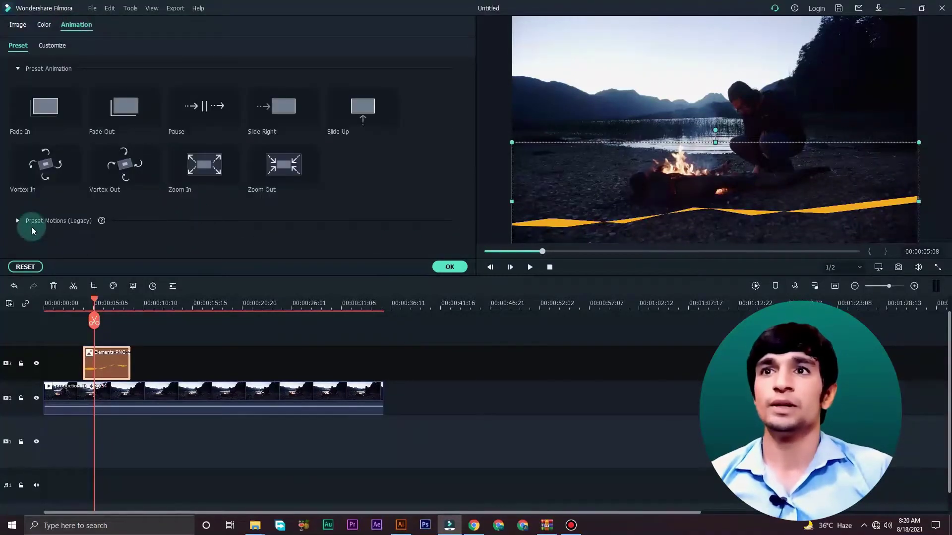
{"action": "left_click", "coordinate": [17, 221]}
{"action": "scroll", "coordinate": [114, 221], "scroll_direction": "down", "scroll_amount": 10}
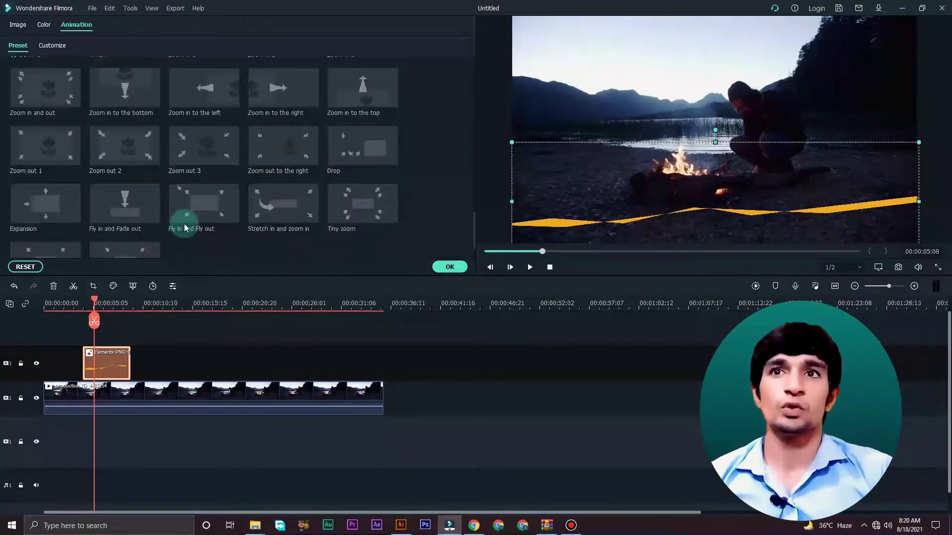
{"action": "left_click", "coordinate": [254, 224]}
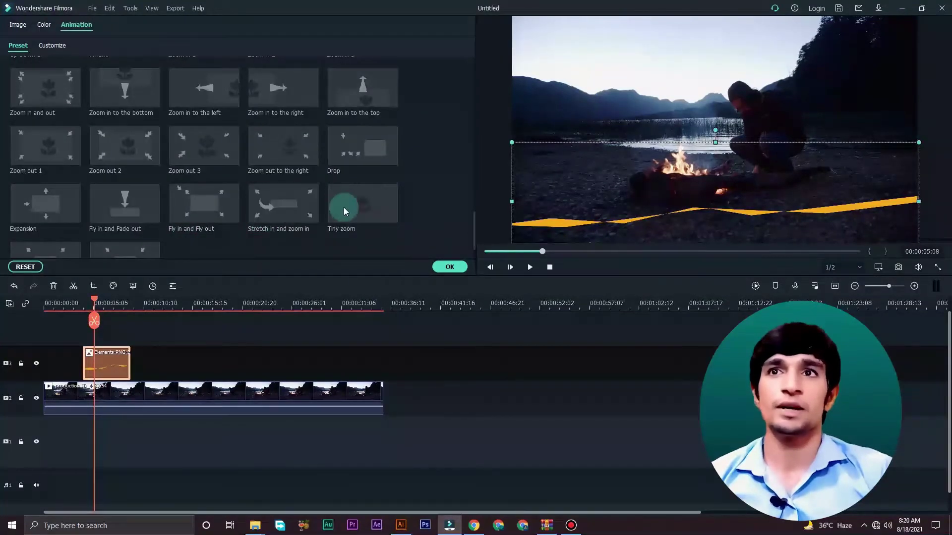
{"action": "left_click", "coordinate": [344, 146]}
{"action": "left_click", "coordinate": [246, 153]}
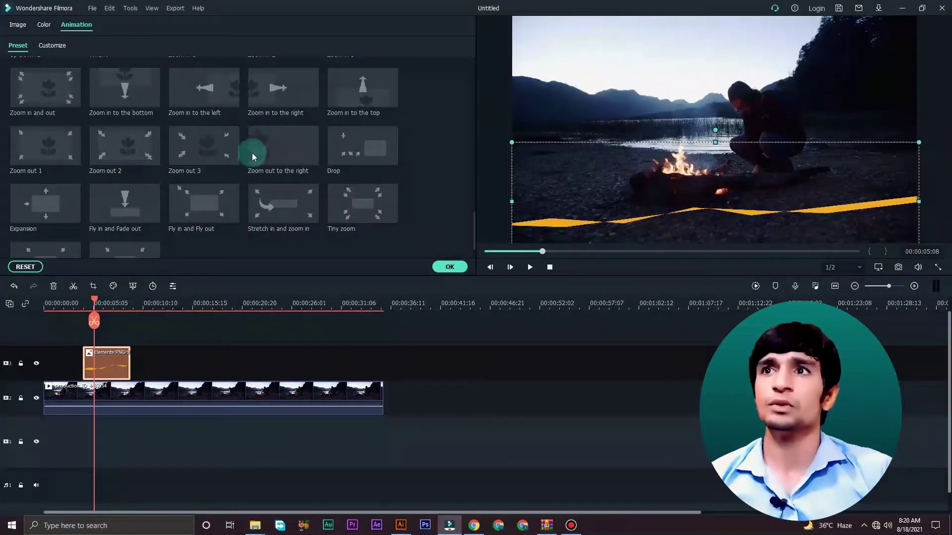
{"action": "left_click", "coordinate": [85, 201]}
{"action": "scroll", "coordinate": [73, 211], "scroll_direction": "up", "scroll_amount": 4}
{"action": "left_click", "coordinate": [56, 188]}
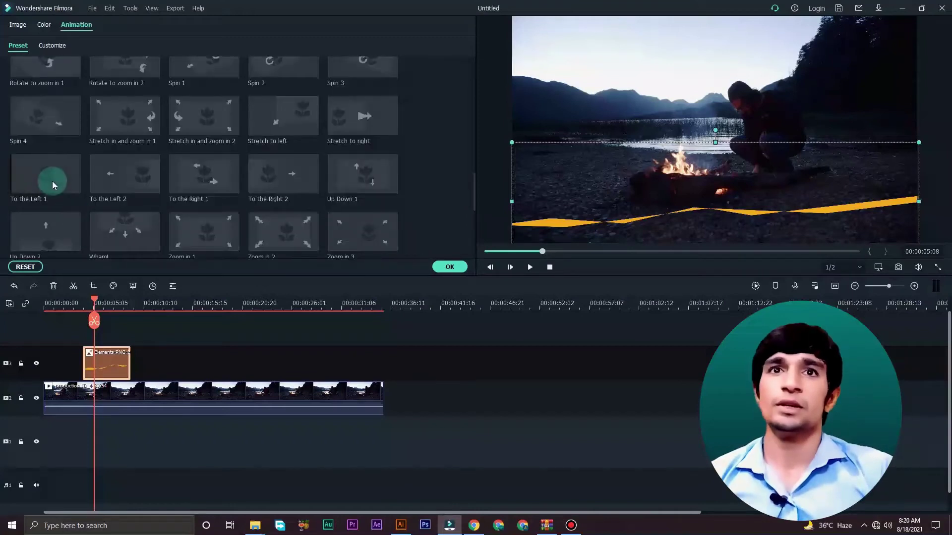
{"action": "double_click", "coordinate": [53, 185]}
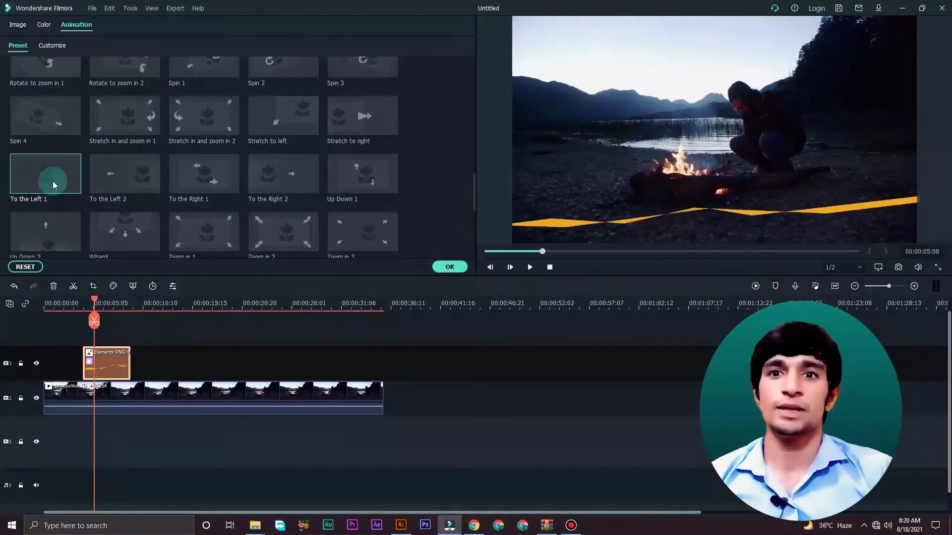
{"action": "left_click", "coordinate": [52, 184]}
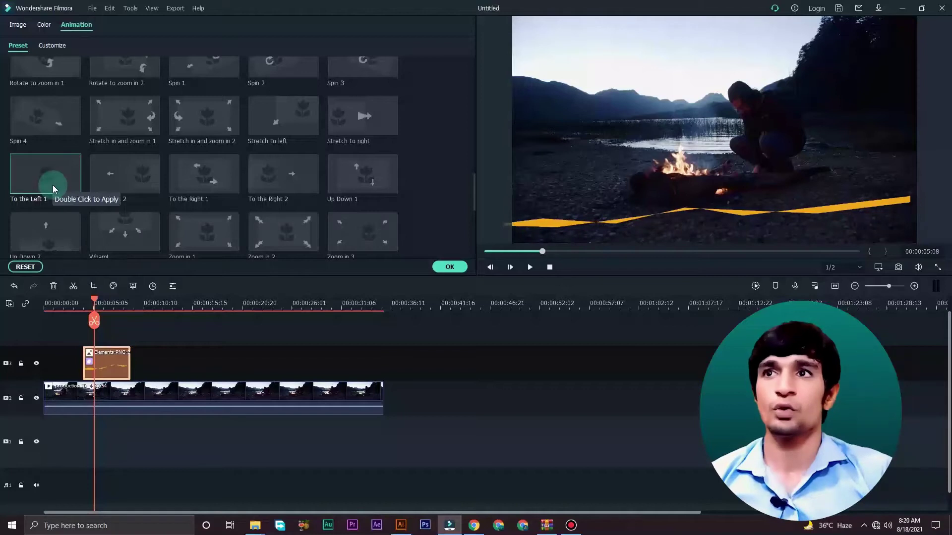
Step: Start previewing the animated overlay, and return the playhead to 00:00:03:01, just before the overlay begins
{"action": "left_click", "coordinate": [80, 341]}
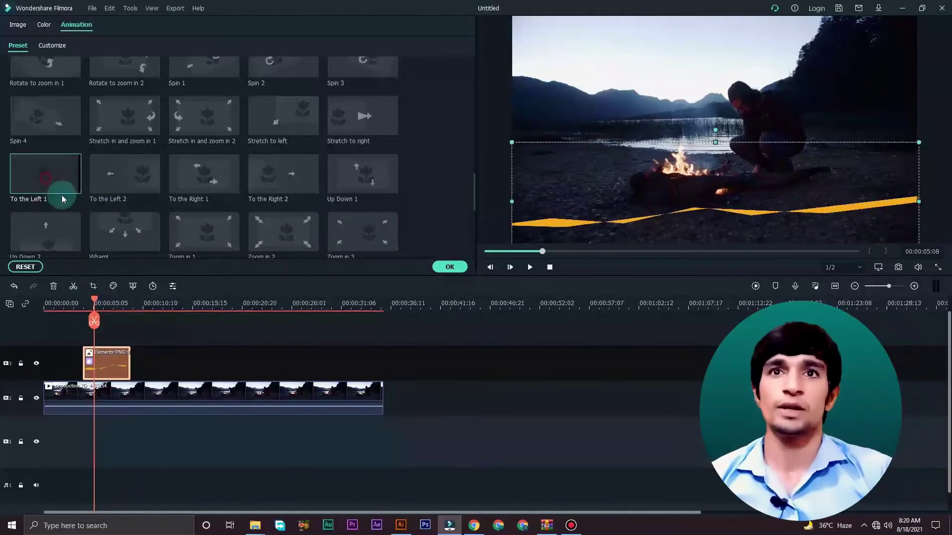
{"action": "key", "text": "space"}
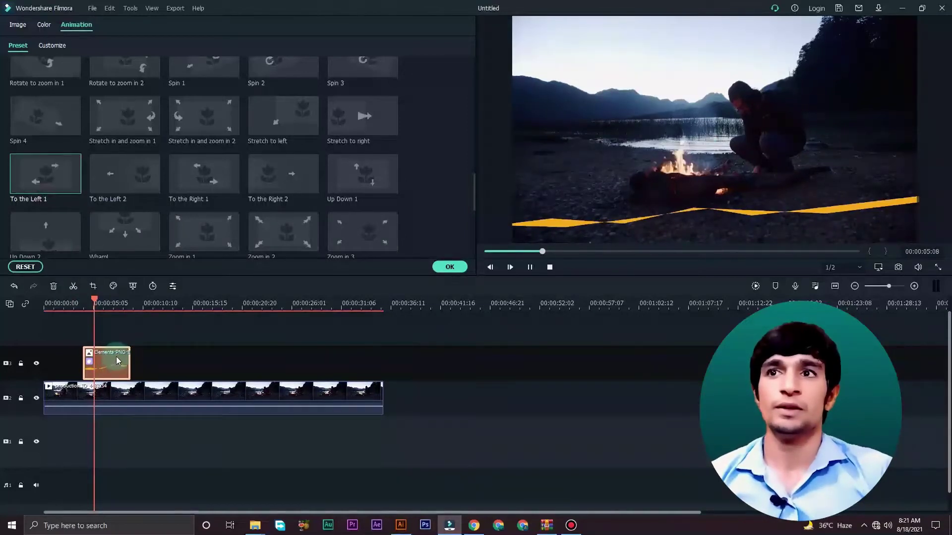
{"action": "left_click_drag", "start_coordinate": [99, 300], "coordinate": [73, 306]}
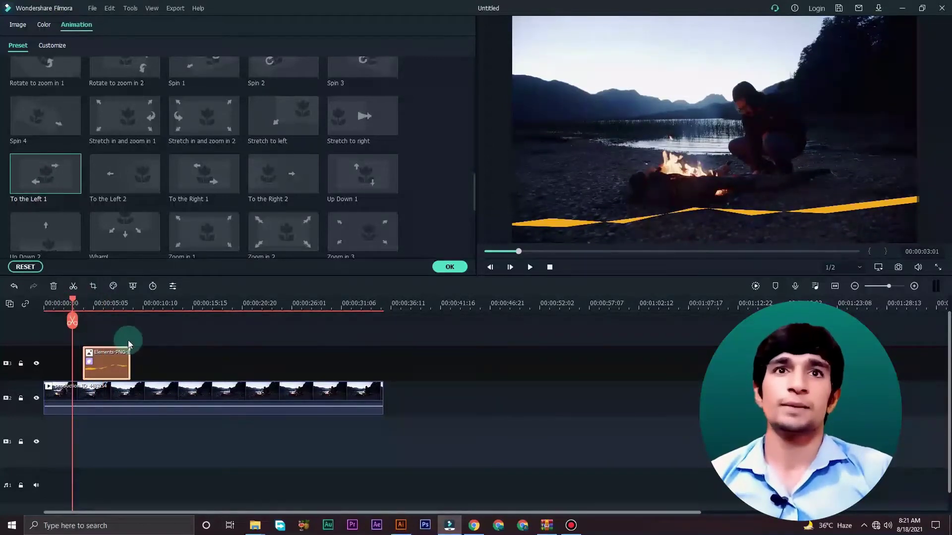
Step: Preview the ribbon overlay's entrance animation up to about 00:00:06:04 and close its animation settings
{"action": "key", "text": "space"}
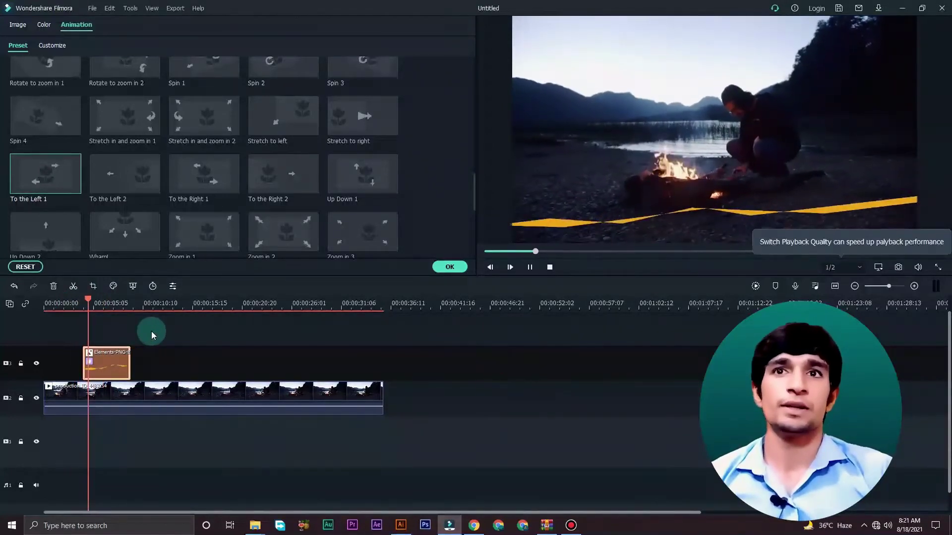
{"action": "key", "text": "space"}
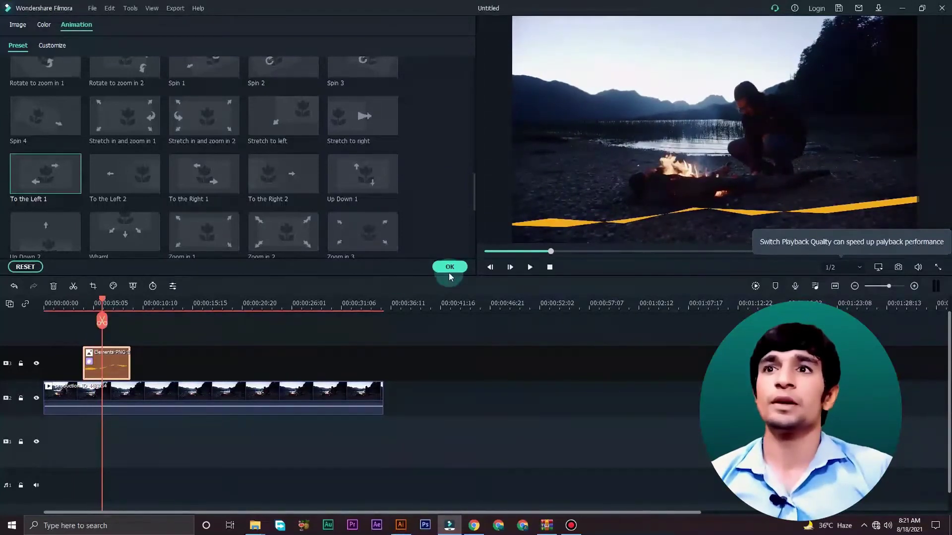
{"action": "left_click", "coordinate": [450, 267]}
Step: Place the abstract geometric PNG on a new track at 00:00:06:04, shrink it and move it to the video frame's upper-left corner
{"action": "left_click_drag", "start_coordinate": [377, 97], "coordinate": [109, 334]}
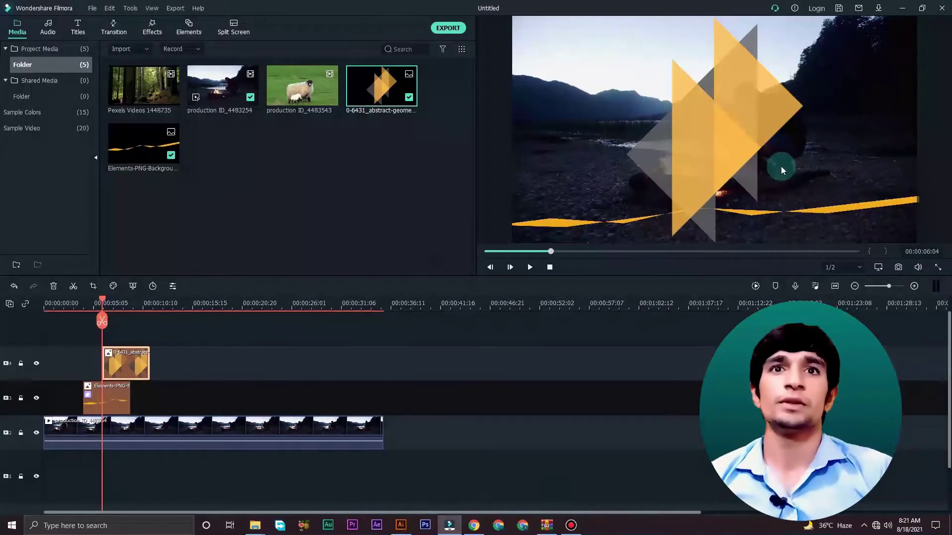
{"action": "left_click", "coordinate": [735, 162]}
{"action": "left_click_drag", "start_coordinate": [621, 247], "coordinate": [558, 83]}
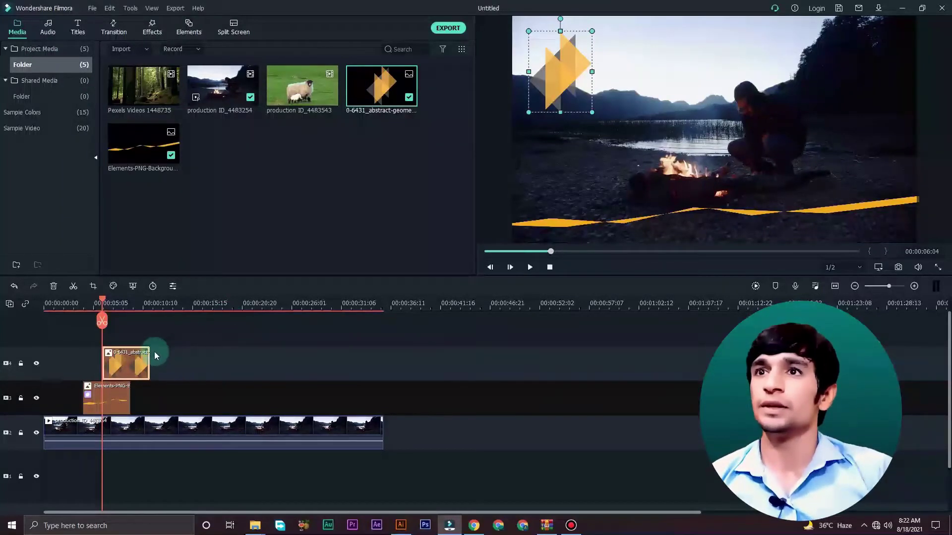
Step: Apply the Wham! preset motion to the geometric overlay and briefly play the video from its start
{"action": "double_click", "coordinate": [131, 364]}
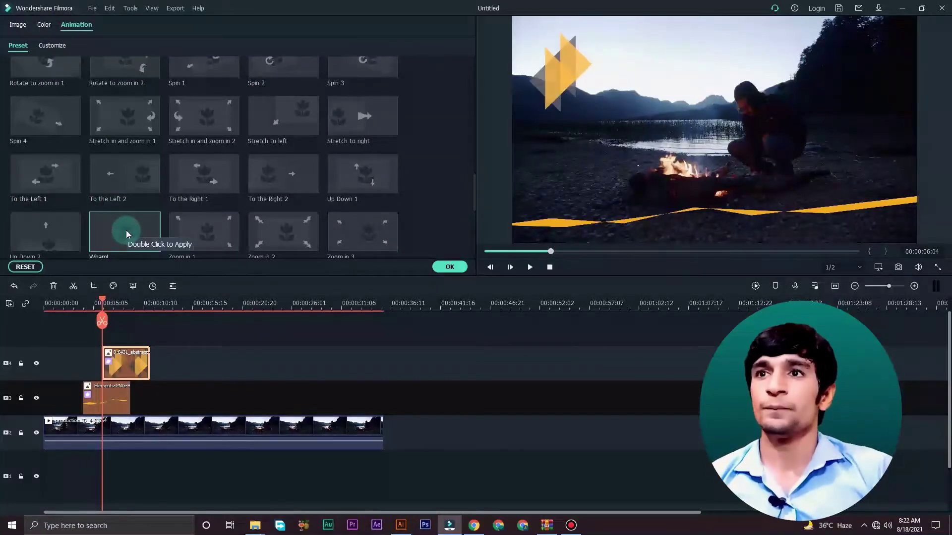
{"action": "left_click_drag", "start_coordinate": [102, 298], "coordinate": [5, 325]}
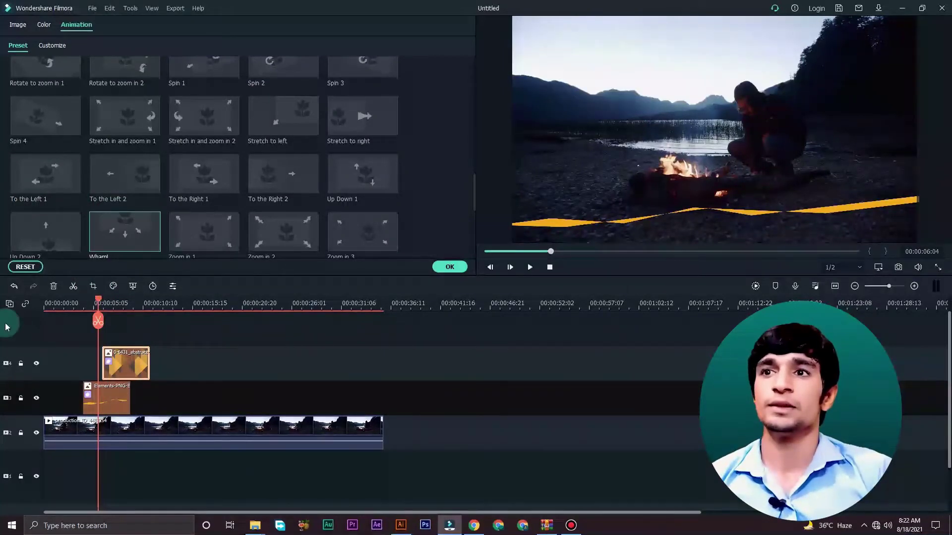
{"action": "key", "text": "space"}
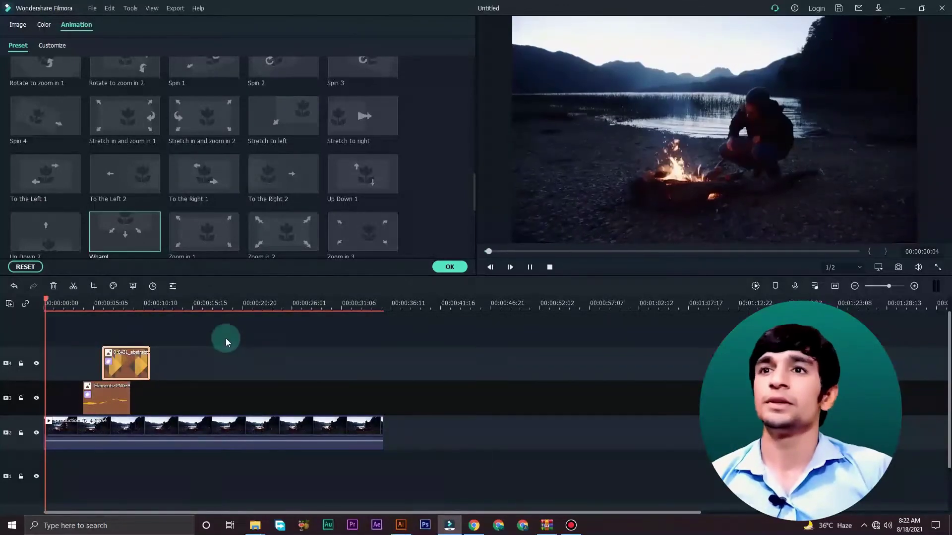
{"action": "key", "text": "space"}
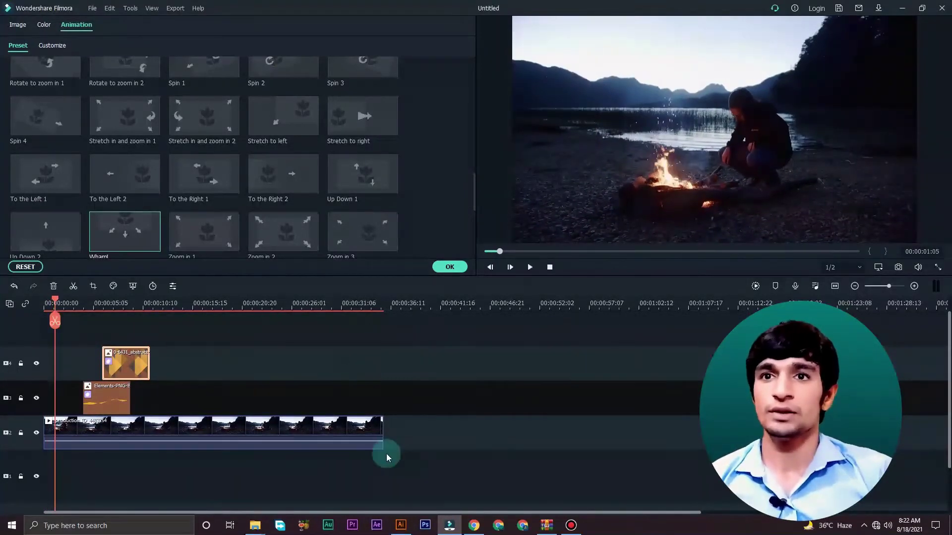
Step: Detach the audio from the campfire video clip and delete the detached audio
{"action": "left_click", "coordinate": [319, 425]}
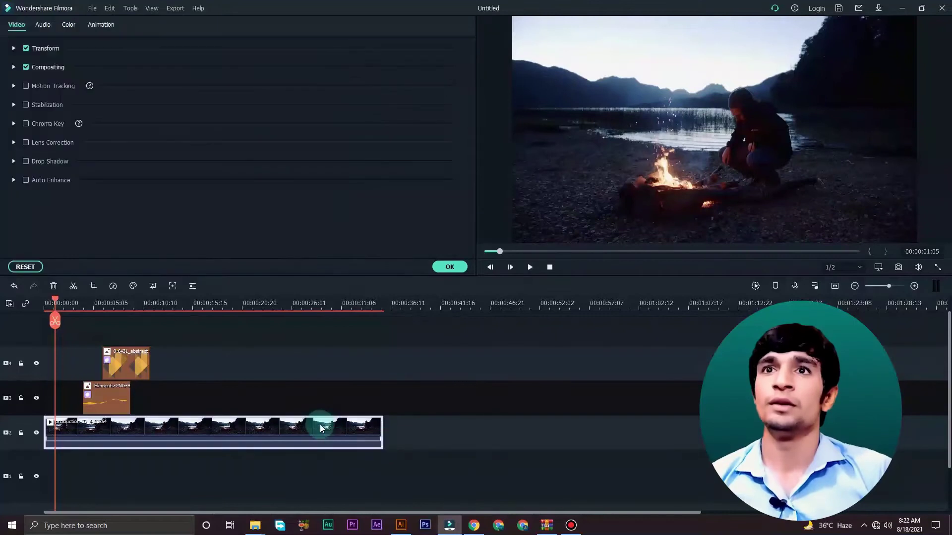
{"action": "right_click", "coordinate": [328, 421]}
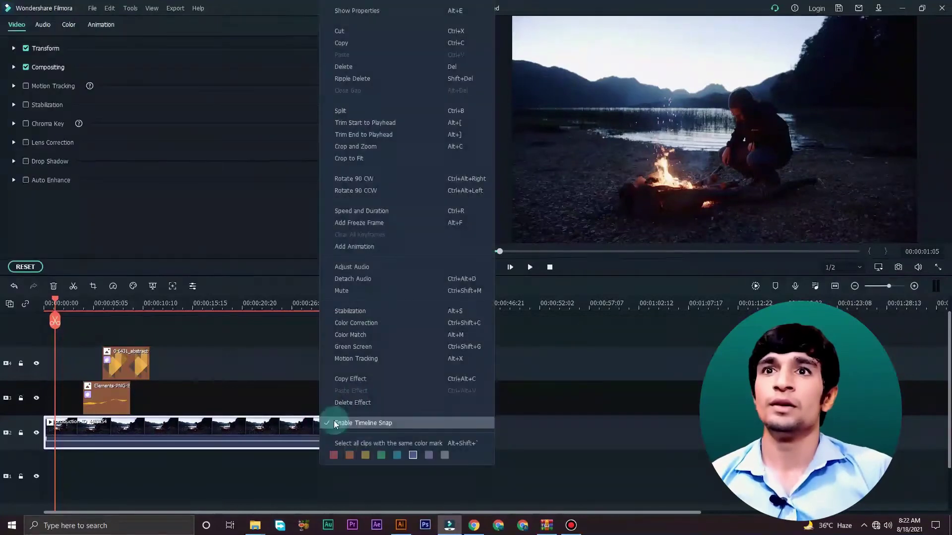
{"action": "left_click", "coordinate": [365, 280]}
{"action": "scroll", "coordinate": [418, 480], "scroll_direction": "down", "scroll_amount": 2}
{"action": "left_click_drag", "start_coordinate": [424, 431], "coordinate": [329, 489]}
{"action": "key", "text": "Delete"}
{"action": "scroll", "coordinate": [218, 452], "scroll_direction": "up", "scroll_amount": 2}
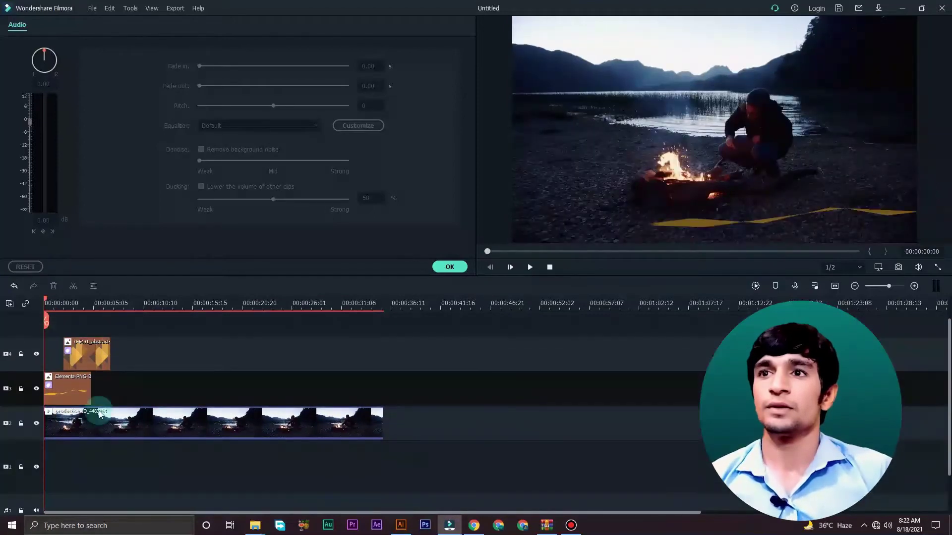
Step: Move both overlay clips together so the ribbon starts at about 1 second and the geometric image at about 3 seconds
{"action": "left_click_drag", "start_coordinate": [61, 333], "coordinate": [84, 386]}
{"action": "left_click_drag", "start_coordinate": [73, 332], "coordinate": [102, 385]}
{"action": "left_click", "coordinate": [169, 355]}
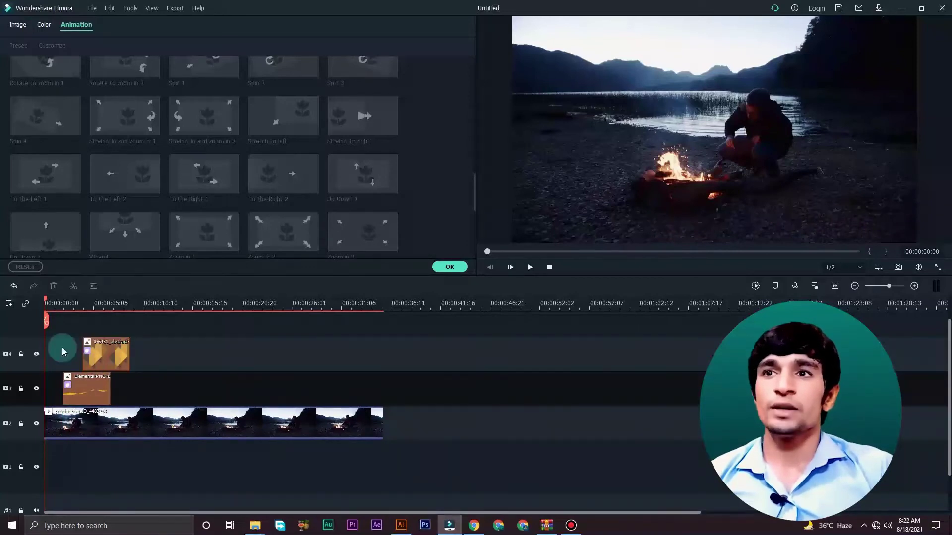
{"action": "left_click_drag", "start_coordinate": [61, 347], "coordinate": [123, 388]}
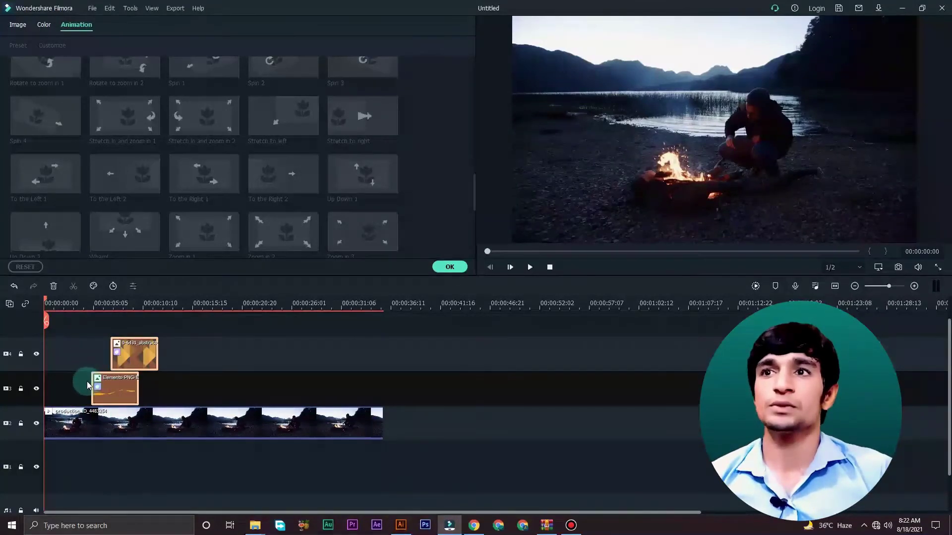
{"action": "left_click", "coordinate": [49, 300]}
{"action": "left_click_drag", "start_coordinate": [48, 298], "coordinate": [87, 386]}
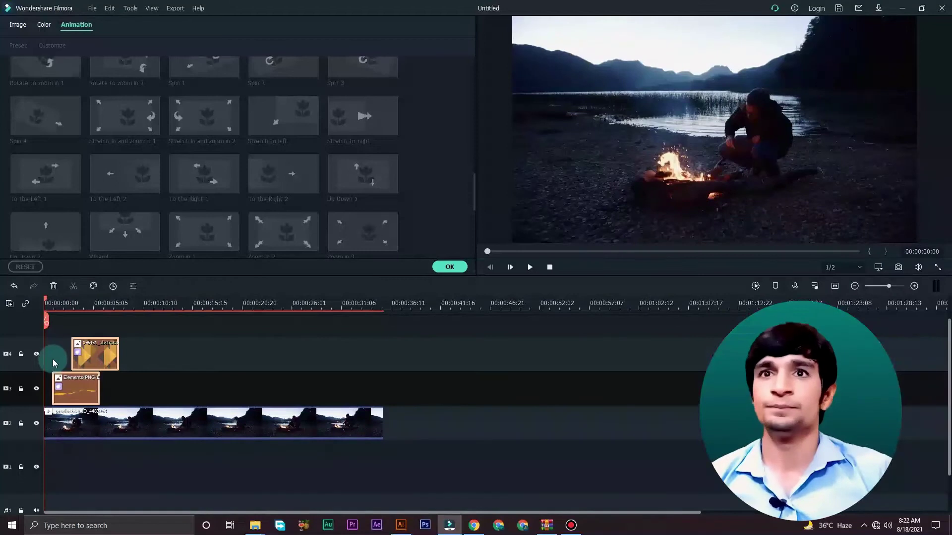
{"action": "left_click", "coordinate": [83, 381]}
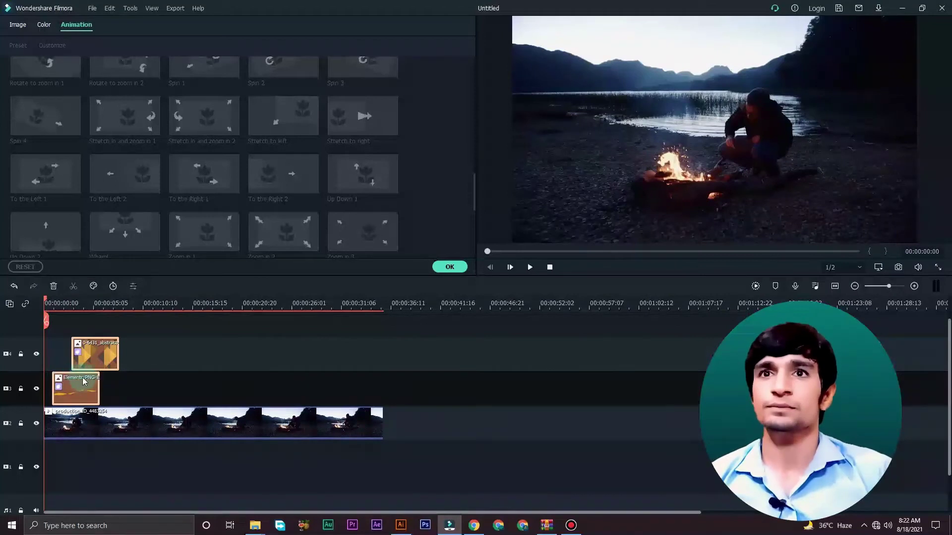
{"action": "left_click", "coordinate": [450, 268]}
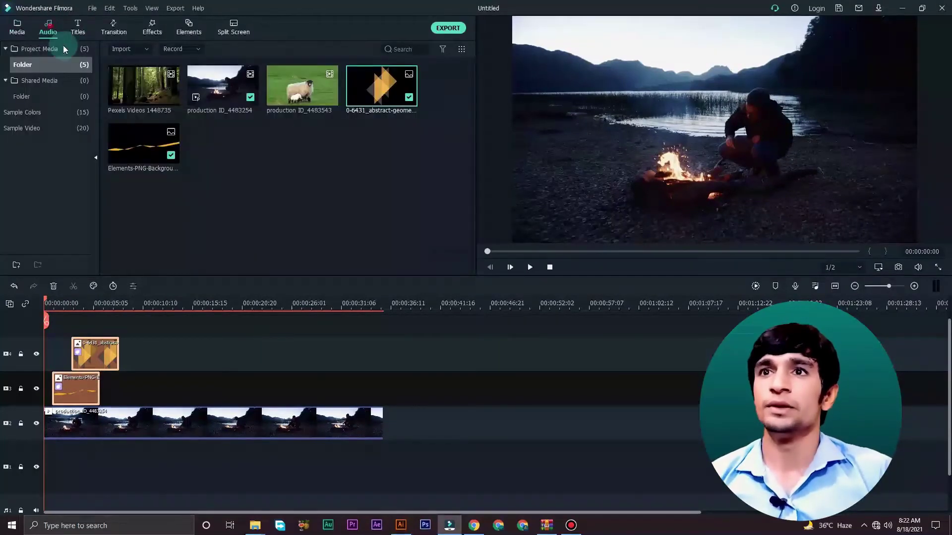
Step: Add the included music track "Almost perfect" to the audio track from the start of the timeline
{"action": "left_click", "coordinate": [48, 28]}
{"action": "scroll", "coordinate": [222, 203], "scroll_direction": "down", "scroll_amount": 3}
{"action": "left_click_drag", "start_coordinate": [223, 245], "coordinate": [42, 421]}
Step: Split the "Almost perfect" music at the end of the video, 00:00:35:17, and delete the excess part
{"action": "left_click", "coordinate": [49, 304]}
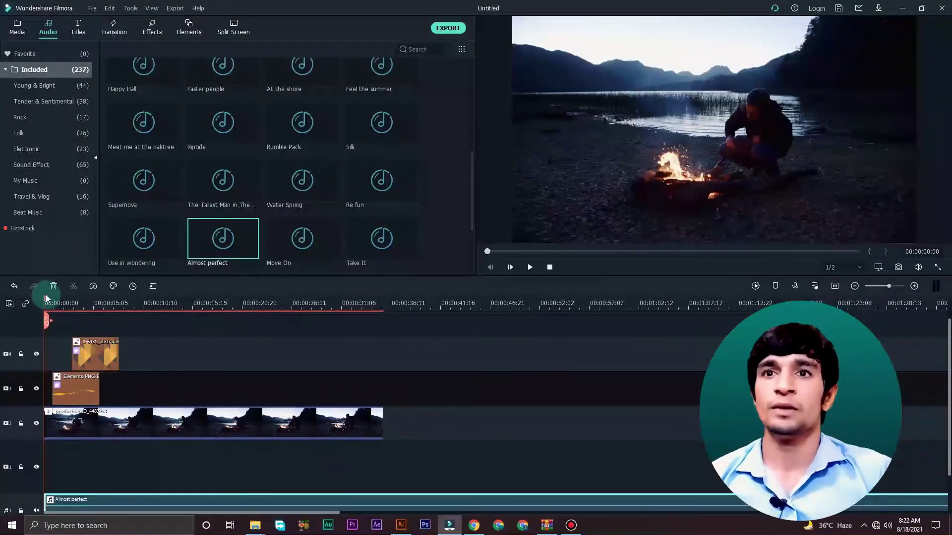
{"action": "left_click_drag", "start_coordinate": [211, 347], "coordinate": [387, 400]}
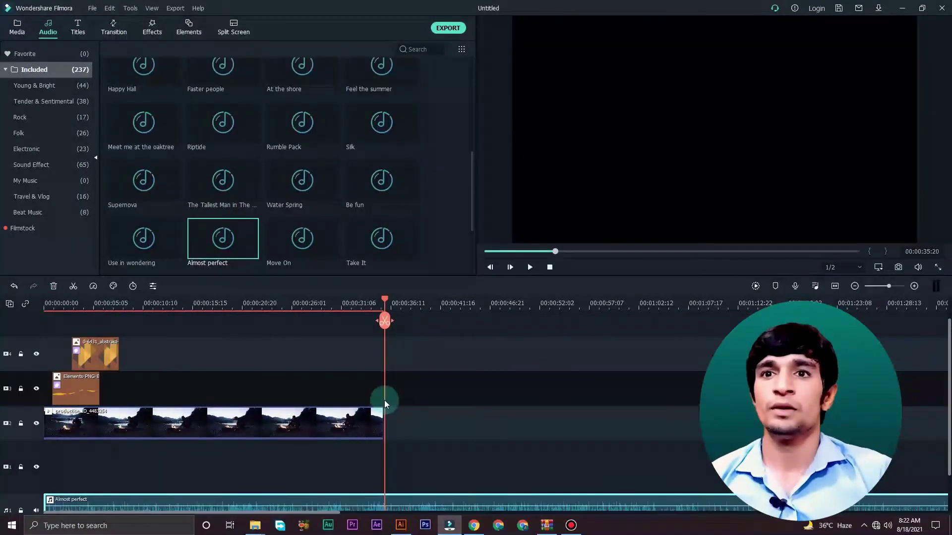
{"action": "left_click", "coordinate": [382, 323]}
{"action": "scroll", "coordinate": [415, 411], "scroll_direction": "down", "scroll_amount": 2}
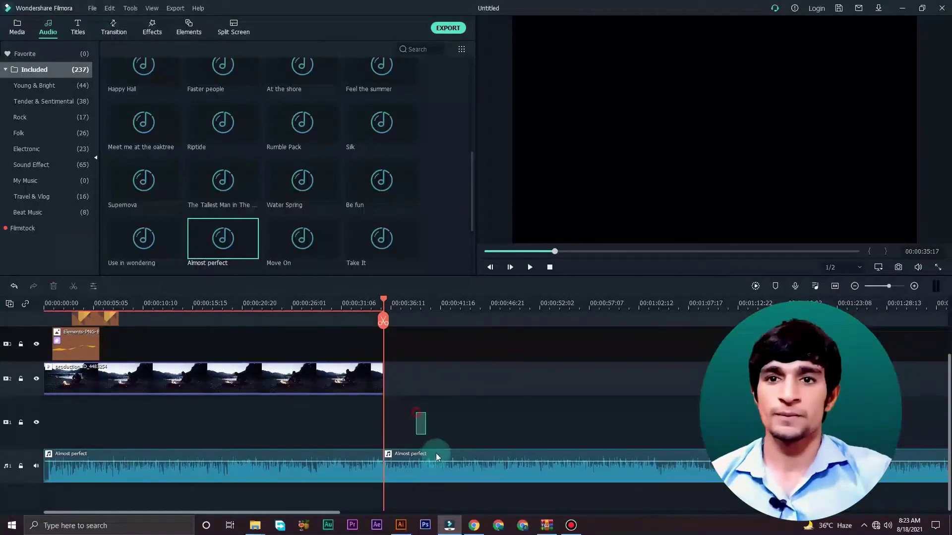
{"action": "left_click", "coordinate": [436, 453]}
{"action": "key", "text": "Delete"}
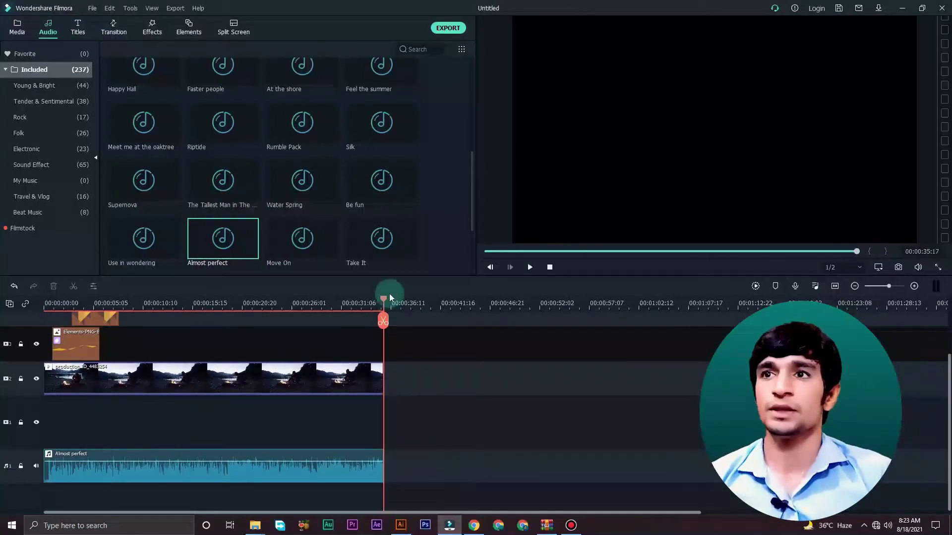
Step: Play the edit from the start to about 00:00:06:05 to check the music and both overlay animations
{"action": "left_click", "coordinate": [380, 304]}
{"action": "left_click_drag", "start_coordinate": [255, 313], "coordinate": [7, 312]}
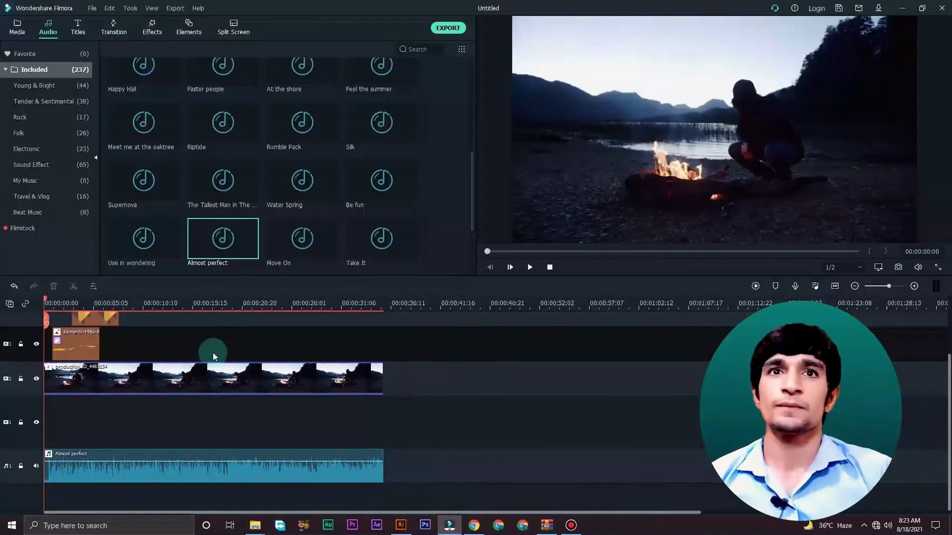
{"action": "key", "text": "space"}
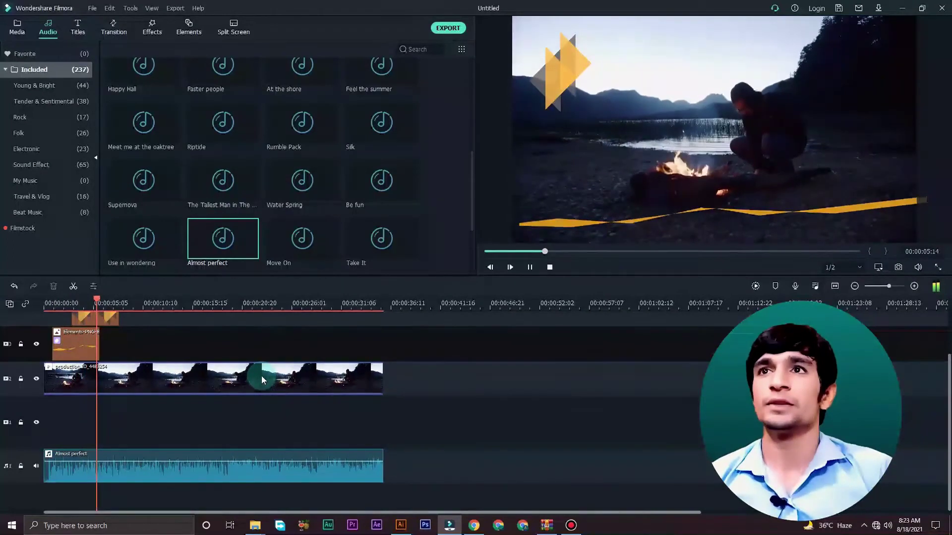
{"action": "key", "text": "space"}
Step: Browse the included title templates for one that suits the campfire video, sampling Title 29
{"action": "scroll", "coordinate": [182, 383], "scroll_direction": "up", "scroll_amount": 2}
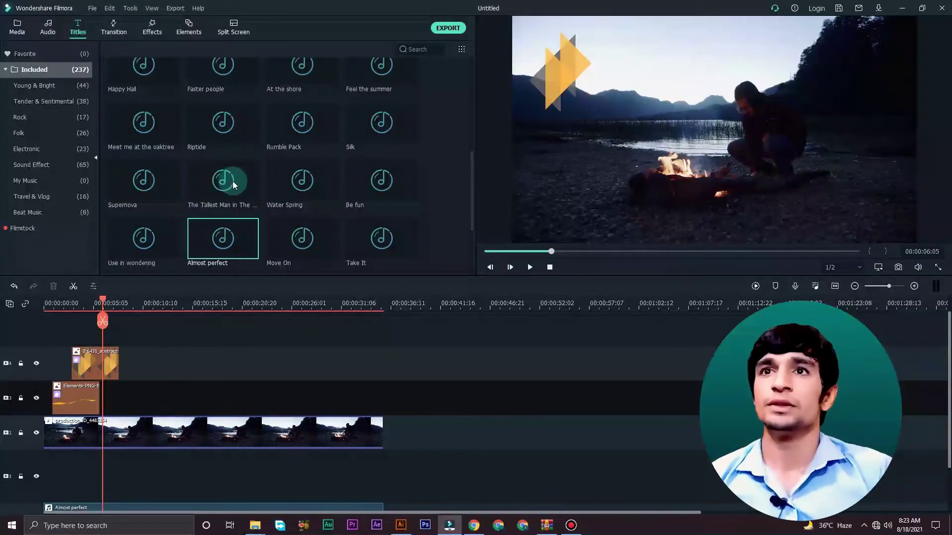
{"action": "scroll", "coordinate": [251, 190], "scroll_direction": "down", "scroll_amount": 6}
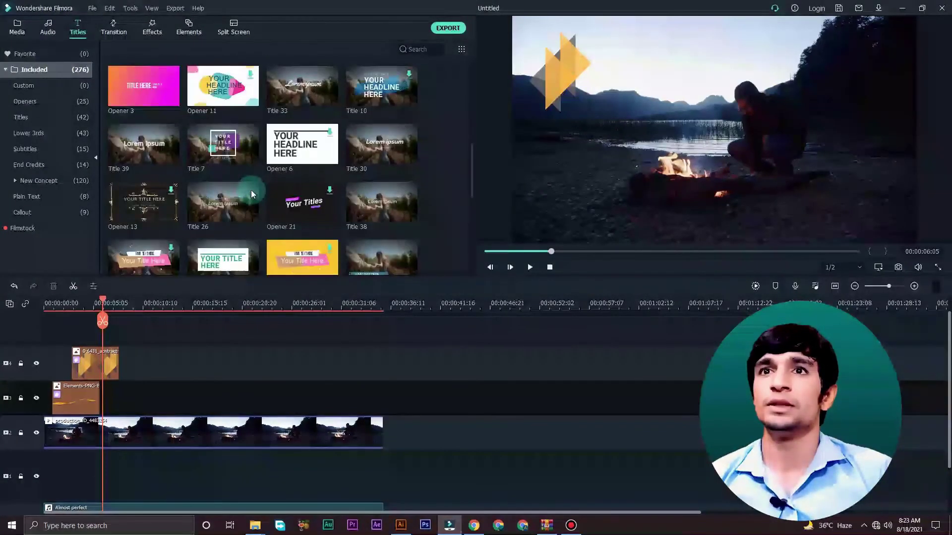
{"action": "scroll", "coordinate": [251, 186], "scroll_direction": "up", "scroll_amount": 3}
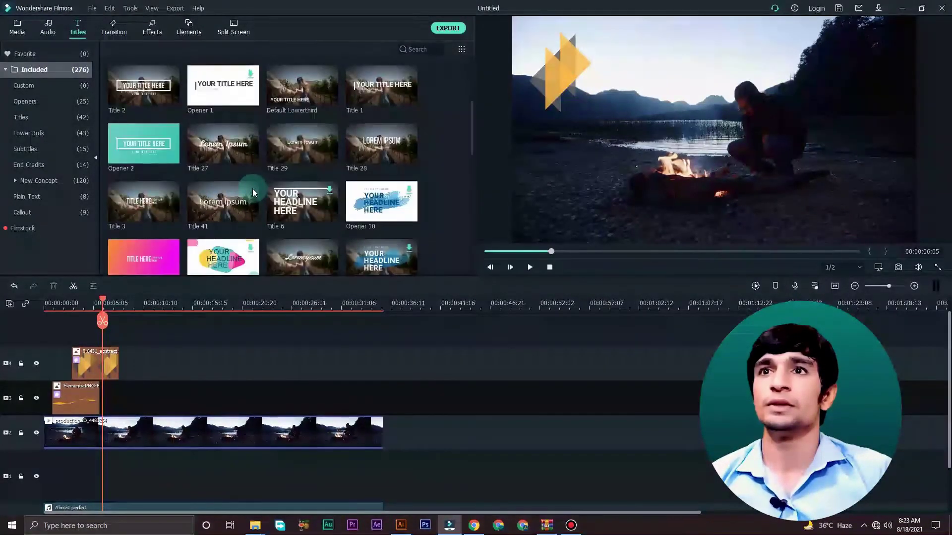
{"action": "left_click", "coordinate": [295, 141]}
{"action": "scroll", "coordinate": [286, 174], "scroll_direction": "down", "scroll_amount": 8}
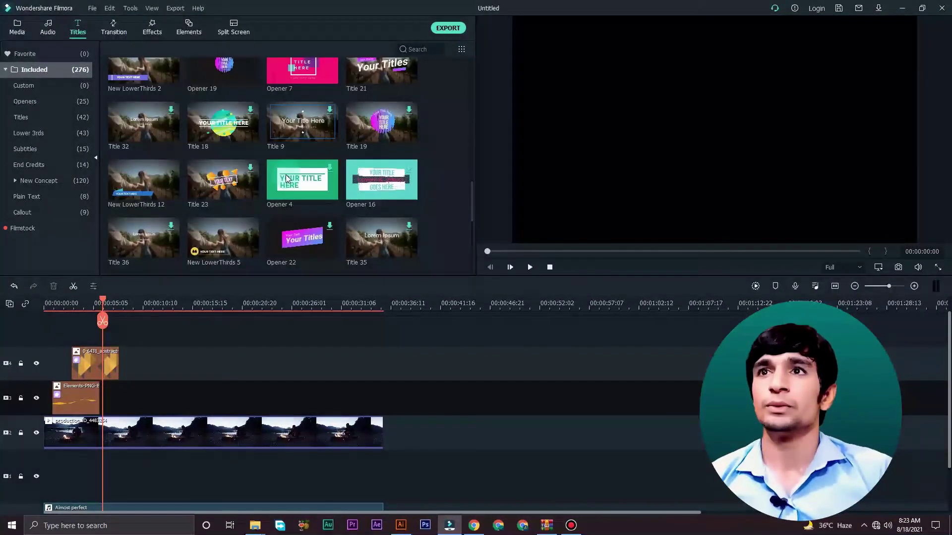
{"action": "scroll", "coordinate": [179, 182], "scroll_direction": "down", "scroll_amount": 5}
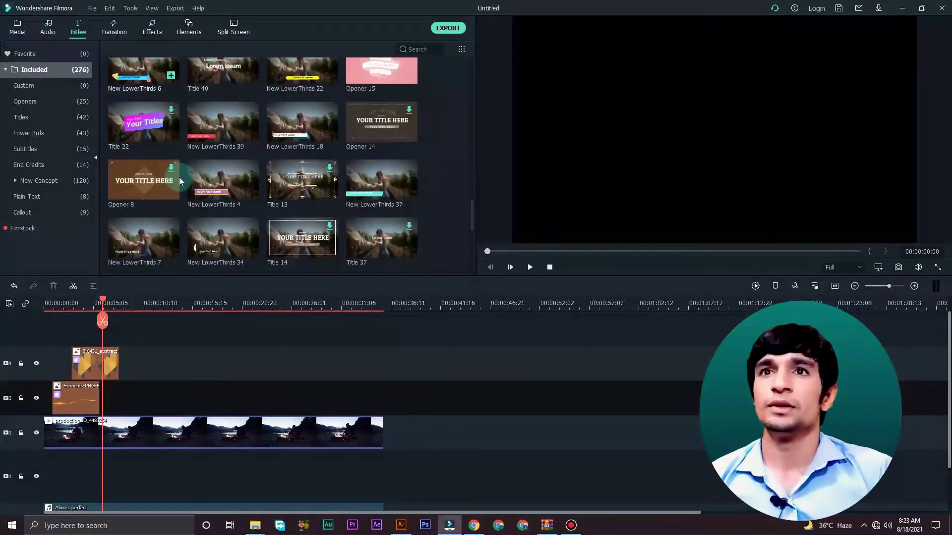
{"action": "scroll", "coordinate": [350, 205], "scroll_direction": "down", "scroll_amount": 3}
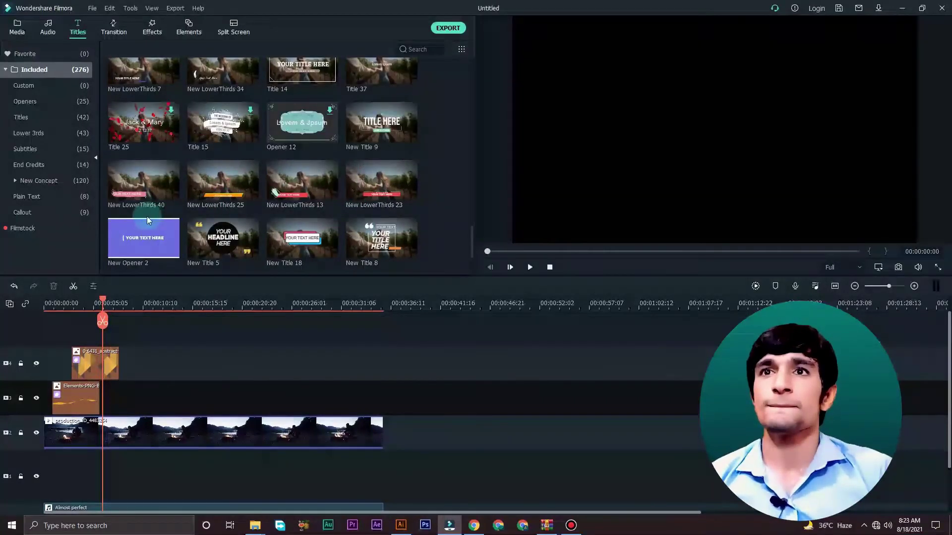
{"action": "scroll", "coordinate": [222, 216], "scroll_direction": "down", "scroll_amount": 3}
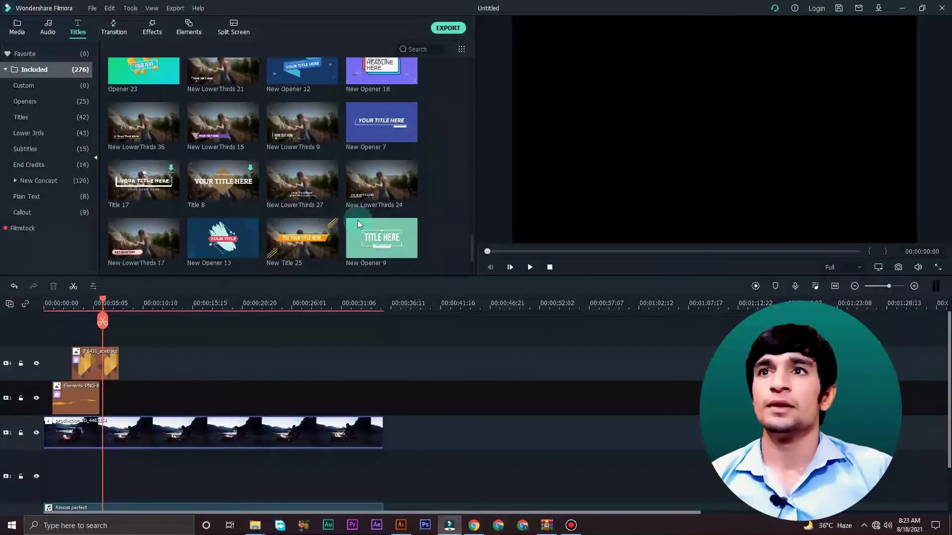
{"action": "scroll", "coordinate": [170, 207], "scroll_direction": "down", "scroll_amount": 3}
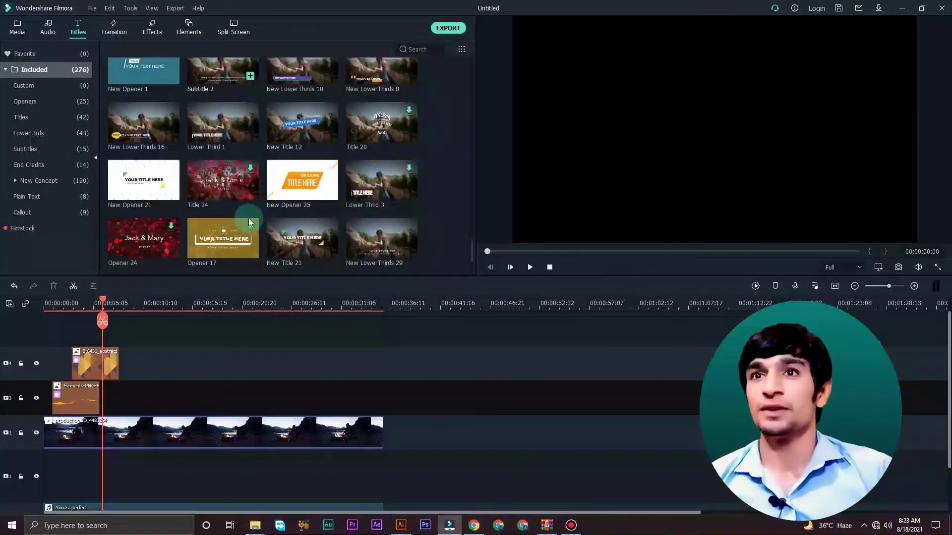
Step: Try the New Title 21 template on a new track at 00:00:06:05, check its text in the frame, and delete it
{"action": "left_click_drag", "start_coordinate": [336, 228], "coordinate": [107, 333]}
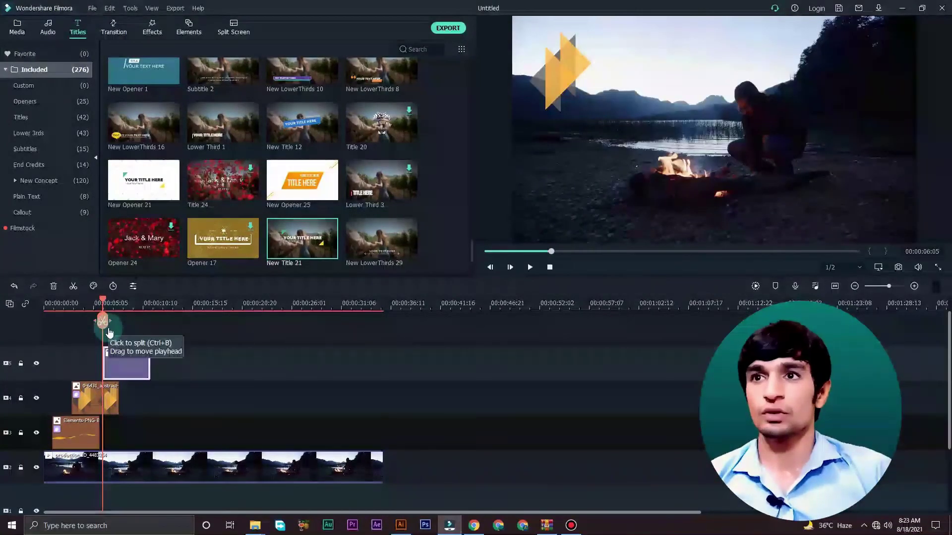
{"action": "left_click", "coordinate": [117, 302]}
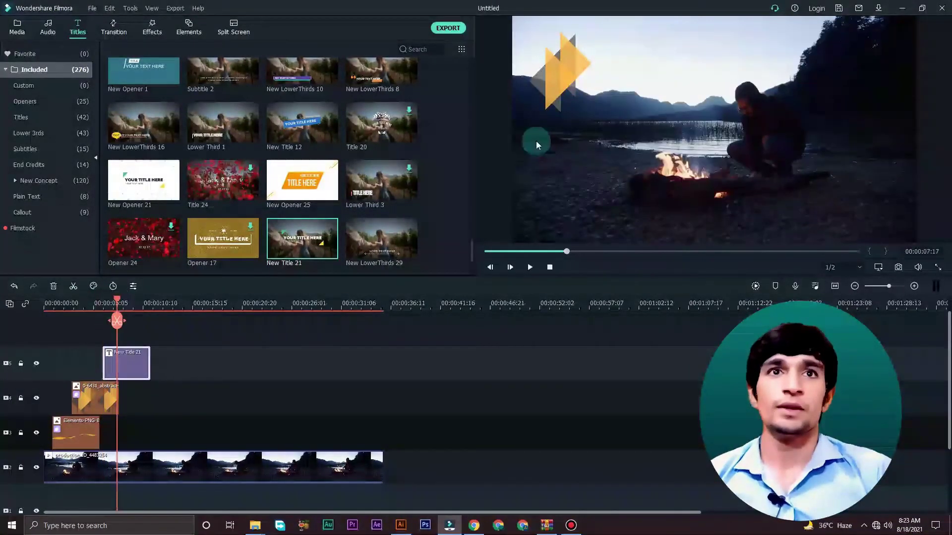
{"action": "left_click", "coordinate": [757, 157]}
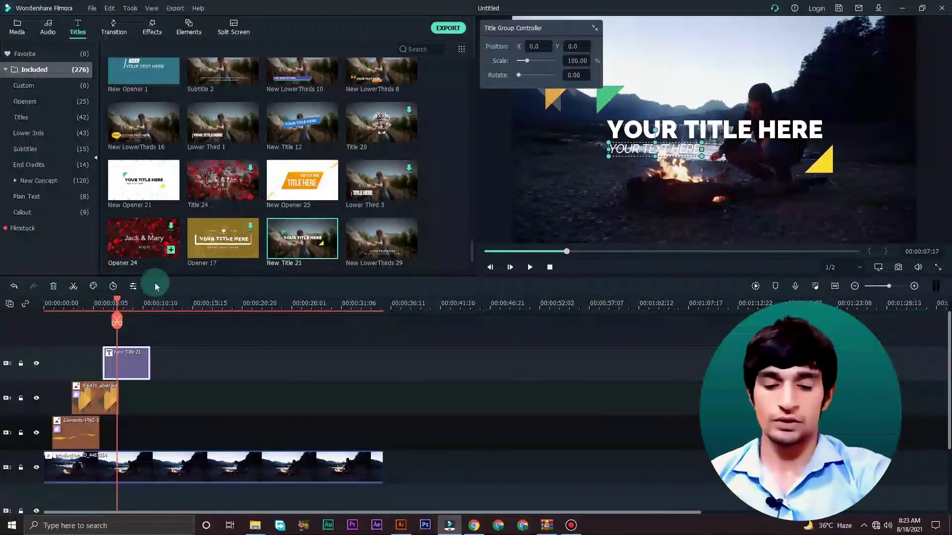
{"action": "left_click", "coordinate": [138, 375]}
{"action": "key", "text": "Delete"}
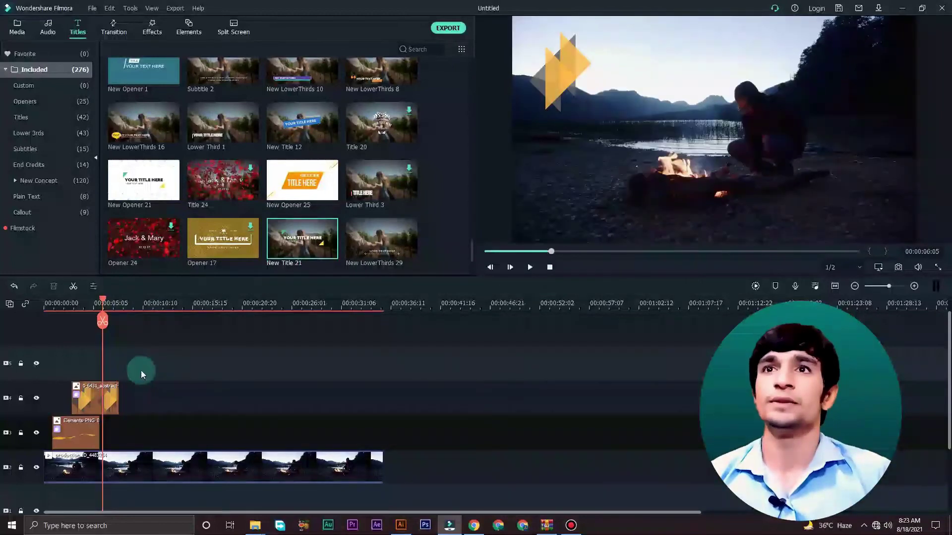
Step: Add the Basic 6 title on a new track at 00:00:06:05, preview it over the campfire, and open its text for editing
{"action": "scroll", "coordinate": [200, 162], "scroll_direction": "up", "scroll_amount": 3}
{"action": "scroll", "coordinate": [257, 143], "scroll_direction": "up", "scroll_amount": 5}
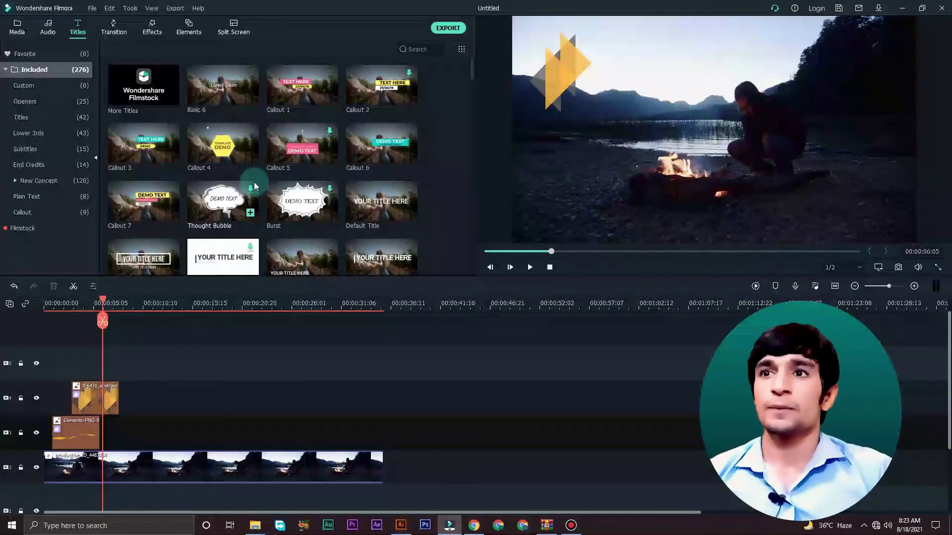
{"action": "left_click_drag", "start_coordinate": [209, 94], "coordinate": [105, 354]}
{"action": "key", "text": "space"}
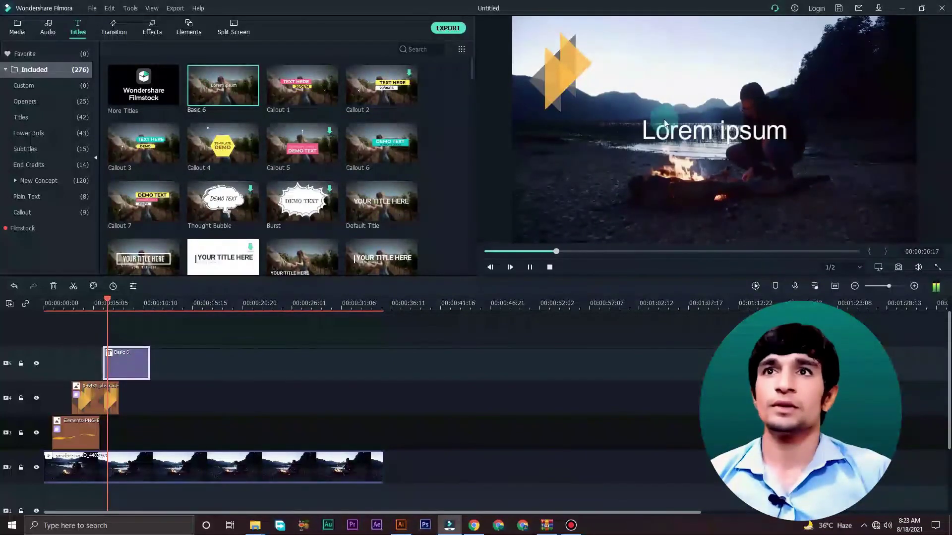
{"action": "left_click", "coordinate": [743, 133]}
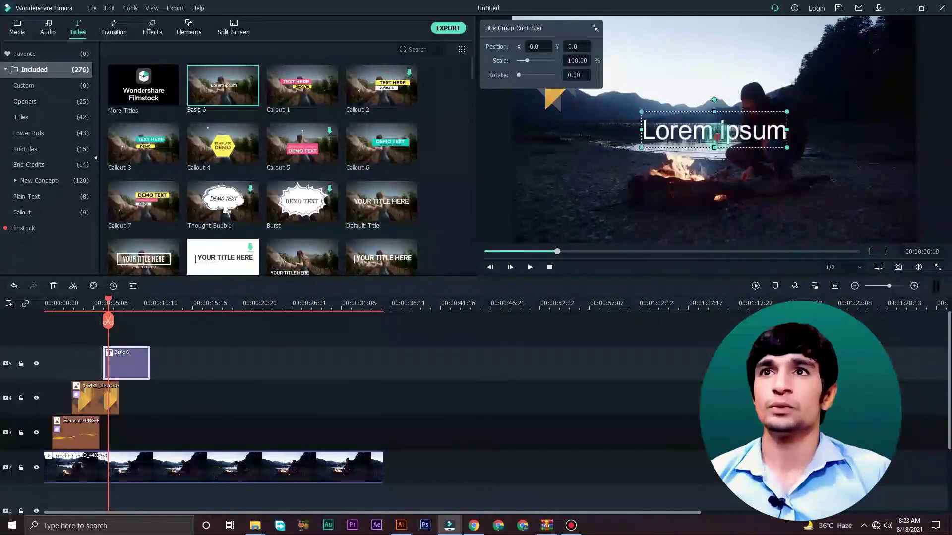
{"action": "double_click", "coordinate": [716, 137]}
{"action": "left_click", "coordinate": [219, 99]}
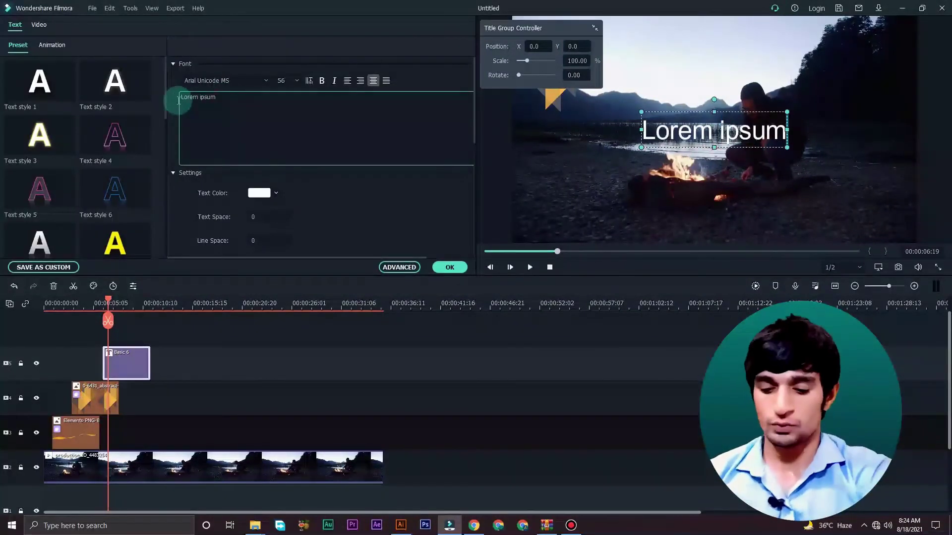
{"action": "key", "text": "ctrl+a"}
{"action": "type", "text": "pARTYT"}
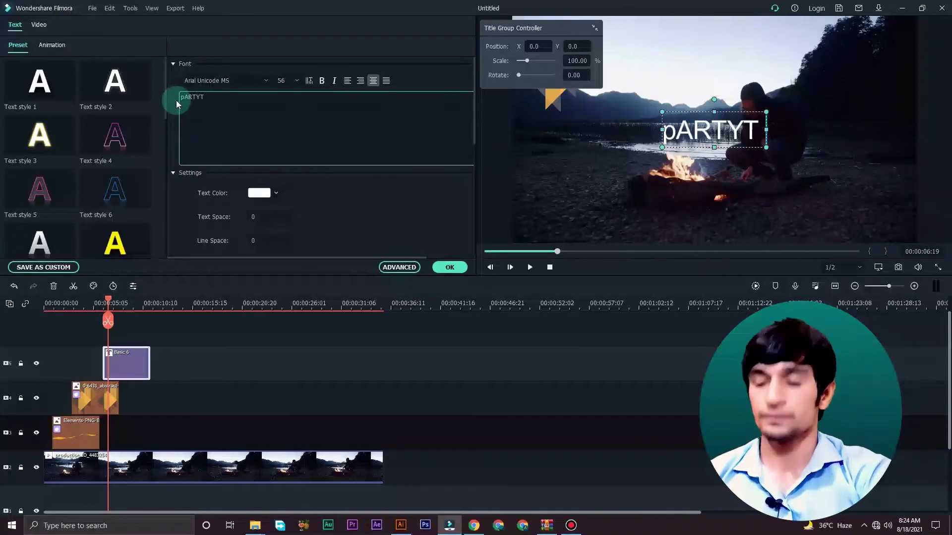
{"action": "key", "text": "ctrl+a"}
{"action": "key", "text": "BackSpace"}
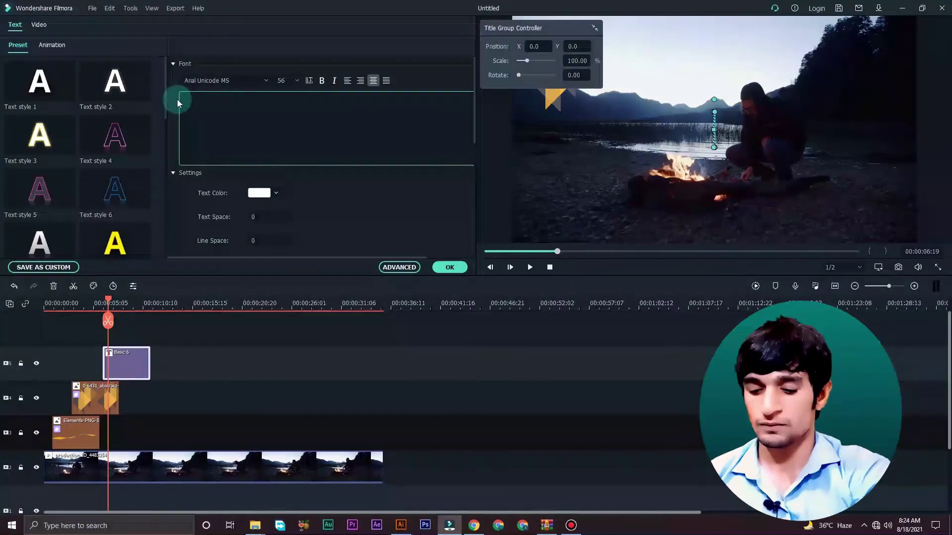
{"action": "type", "text": "pARRTY"}
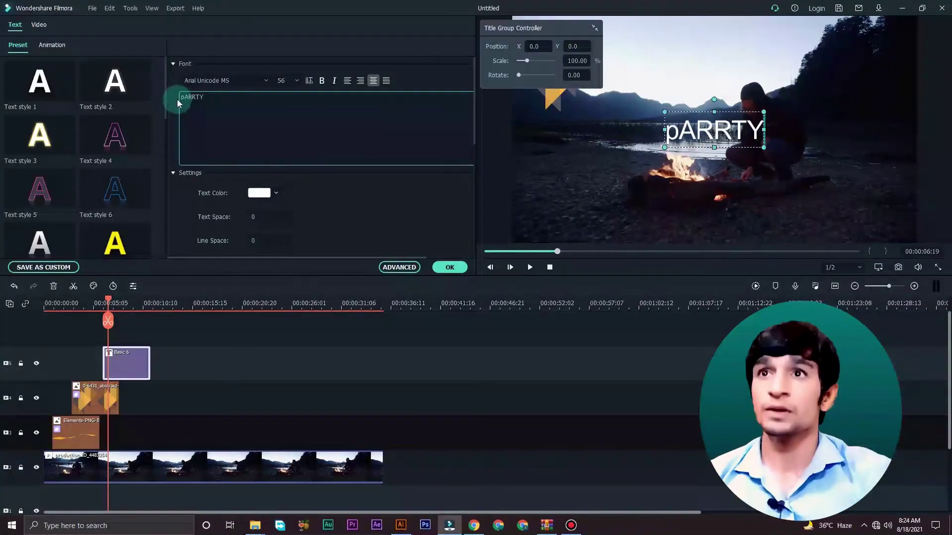
{"action": "type", "text": " TIME"}
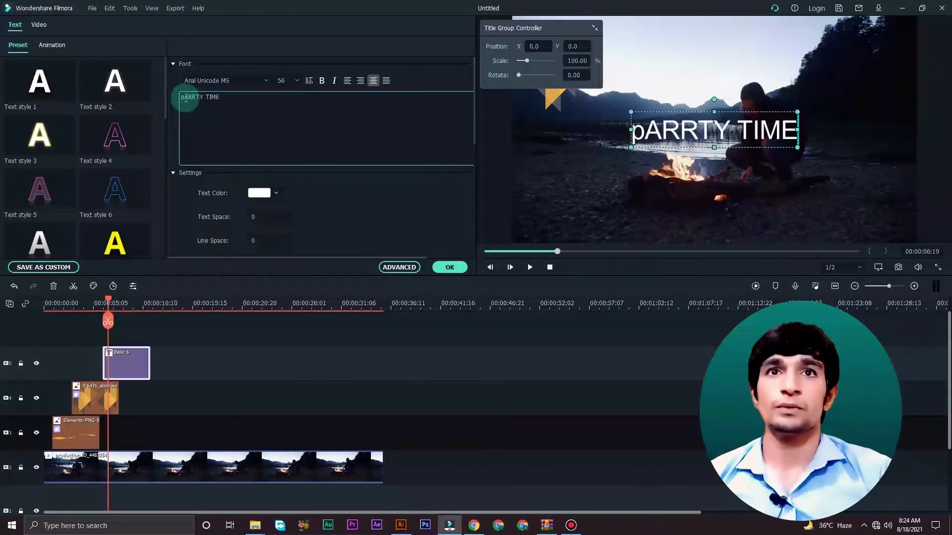
Step: Replace the whole title text with "Party time"
{"action": "left_click_drag", "start_coordinate": [636, 130], "coordinate": [804, 130]}
{"action": "type", "text": "P"}
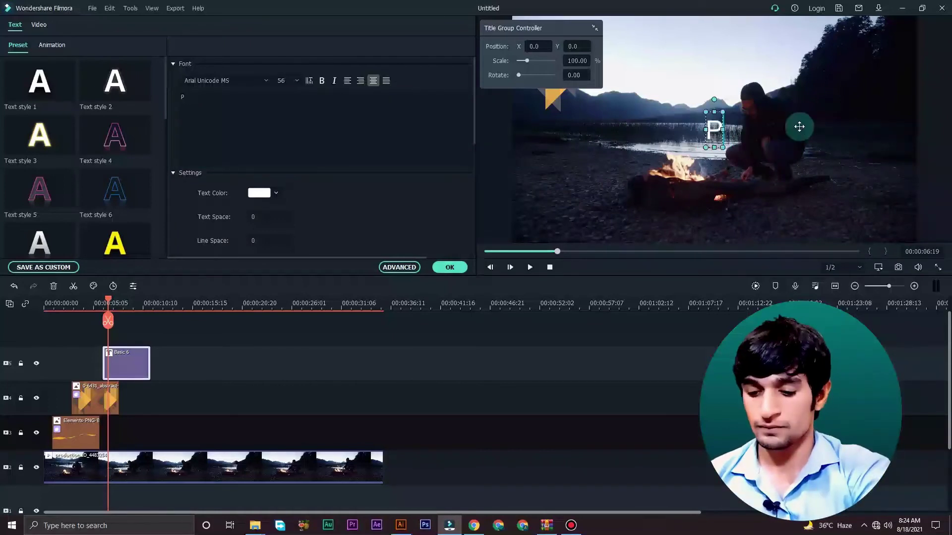
{"action": "type", "text": "arty time"}
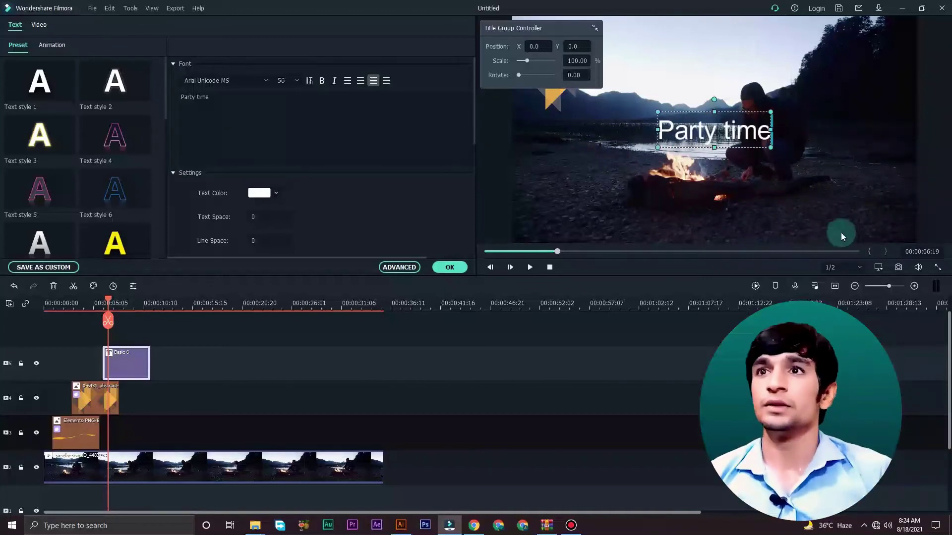
Step: Apply Text style 18 to the title and move it just above the campfire, at about X -136, Y -18
{"action": "scroll", "coordinate": [85, 184], "scroll_direction": "down", "scroll_amount": 8}
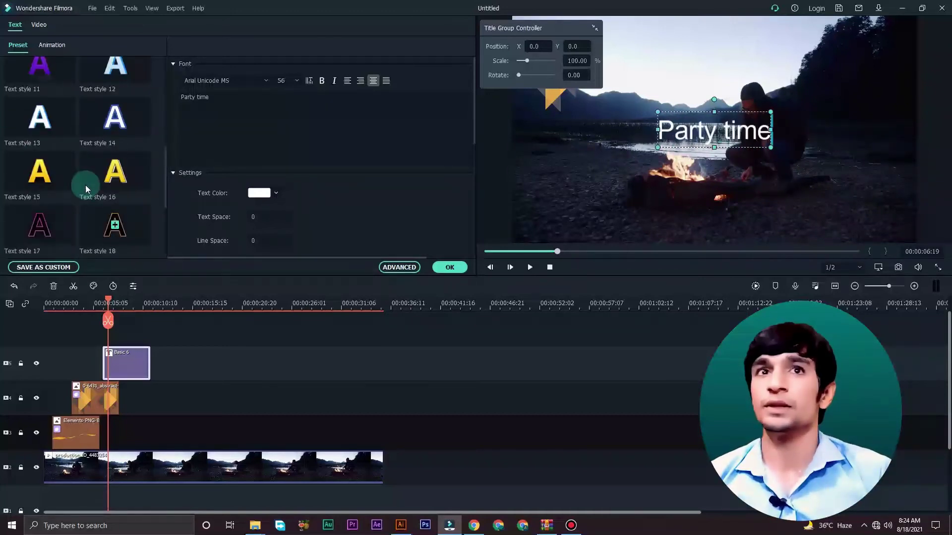
{"action": "scroll", "coordinate": [85, 184], "scroll_direction": "up", "scroll_amount": 3}
{"action": "left_click", "coordinate": [119, 225]}
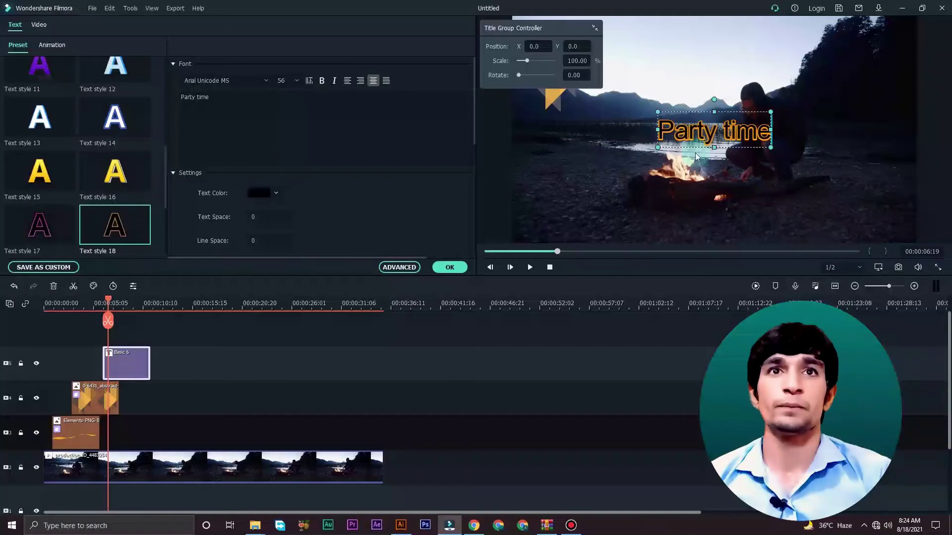
{"action": "left_click_drag", "start_coordinate": [773, 145], "coordinate": [679, 145]}
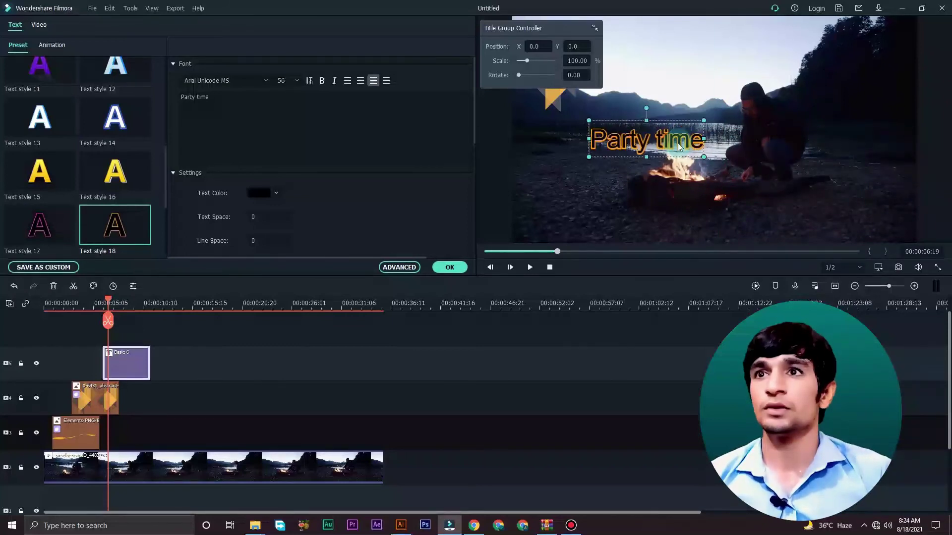
Step: Lower the title's opacity to about 79%, leaving the blending mode on Normal
{"action": "scroll", "coordinate": [100, 225], "scroll_direction": "down", "scroll_amount": 3}
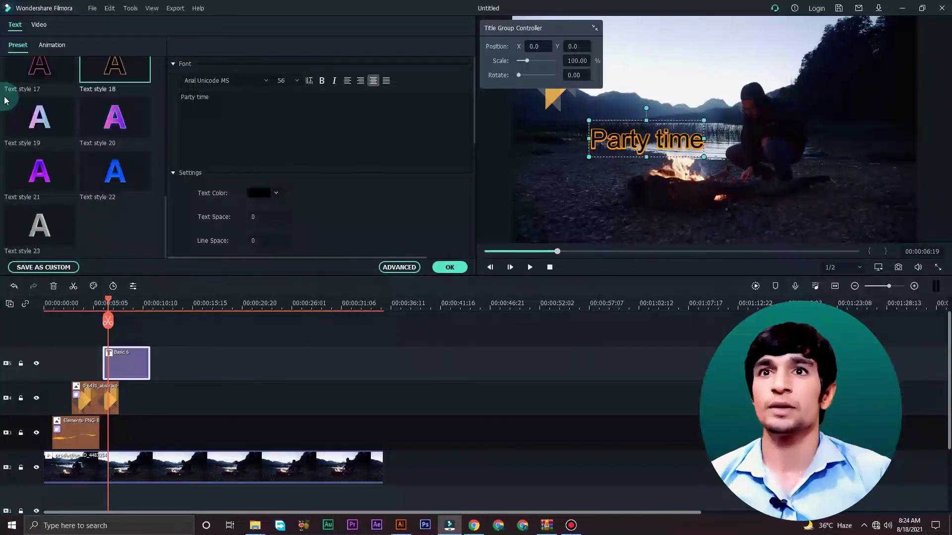
{"action": "scroll", "coordinate": [298, 231], "scroll_direction": "down", "scroll_amount": 4}
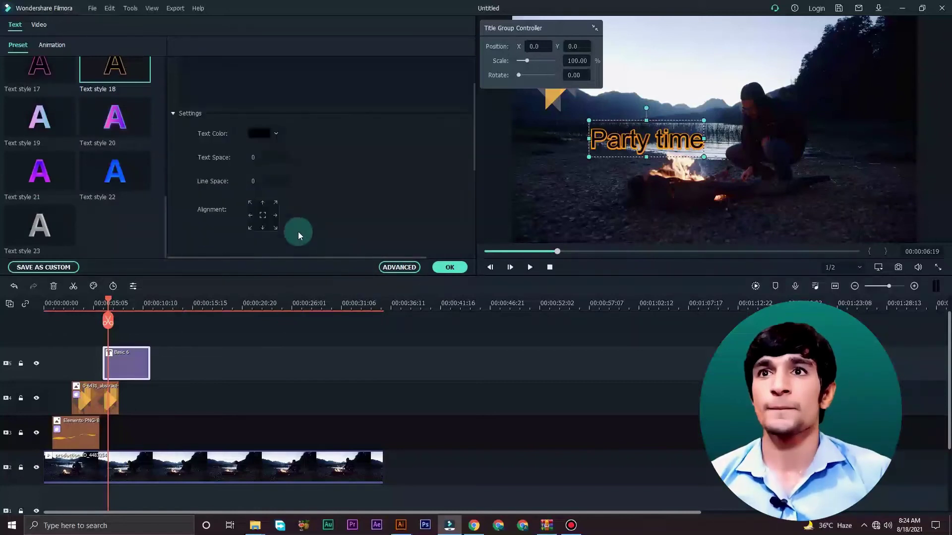
{"action": "scroll", "coordinate": [298, 231], "scroll_direction": "down", "scroll_amount": 3}
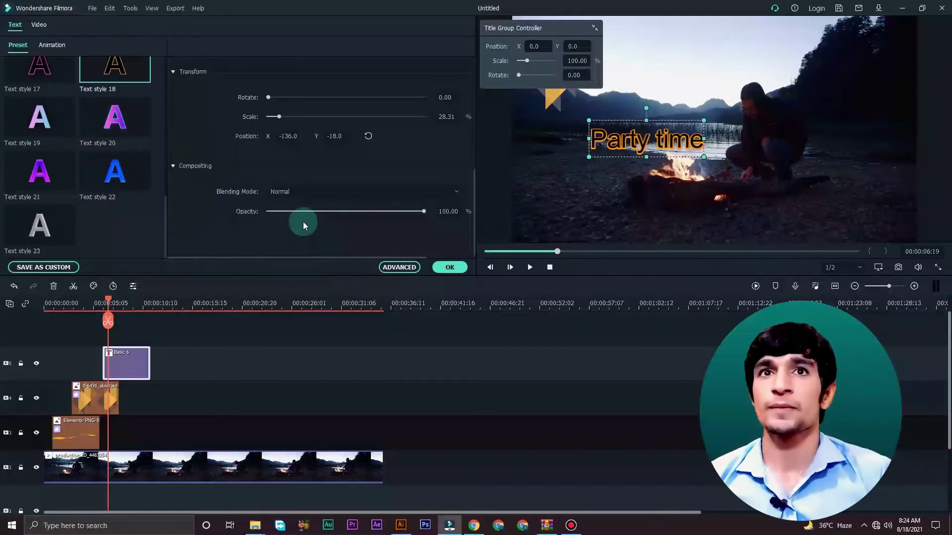
{"action": "mouse_move", "coordinate": [403, 206]}
{"action": "left_mouse_down"}
{"action": "mouse_move", "coordinate": [382, 211]}
{"action": "mouse_move", "coordinate": [392, 212]}
{"action": "left_mouse_up"}
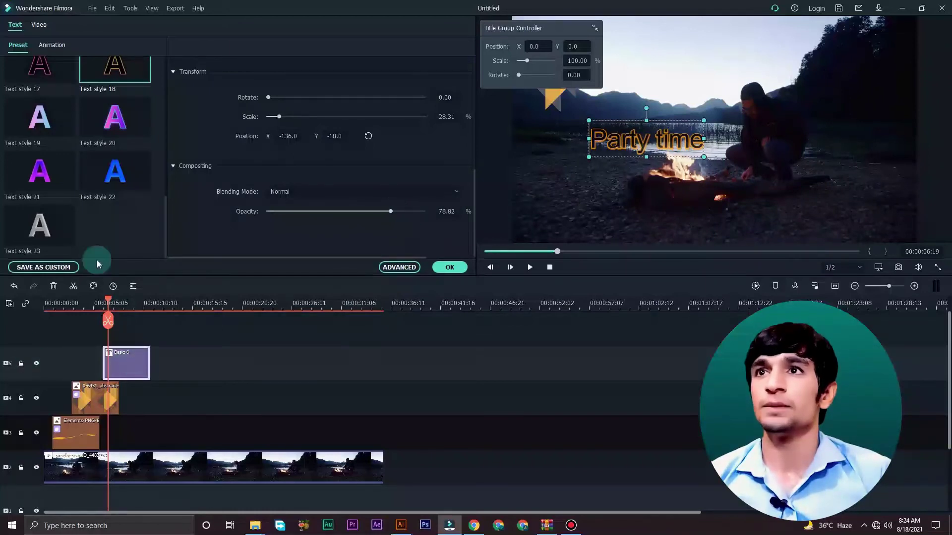
Step: Try the String Blur and Right Roll text animations on the title
{"action": "left_click", "coordinate": [51, 46]}
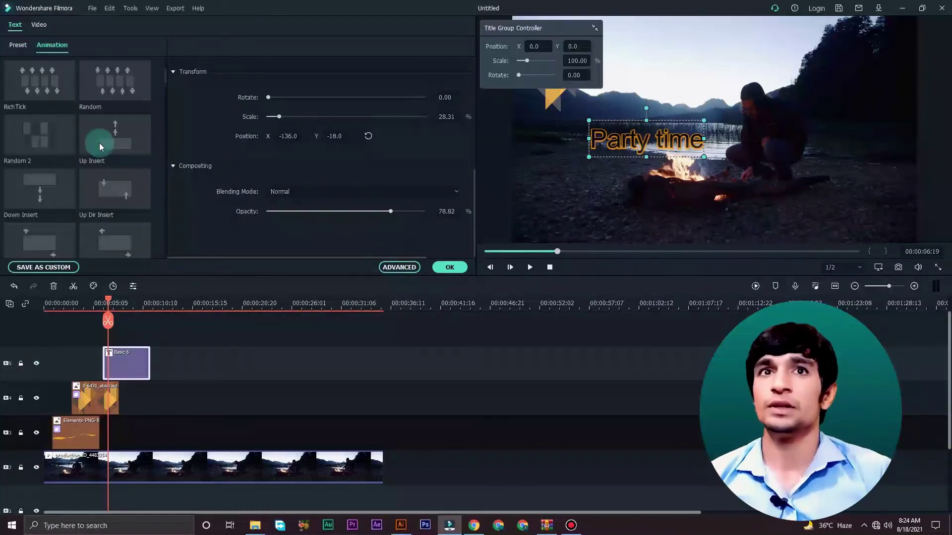
{"action": "left_click", "coordinate": [118, 189]}
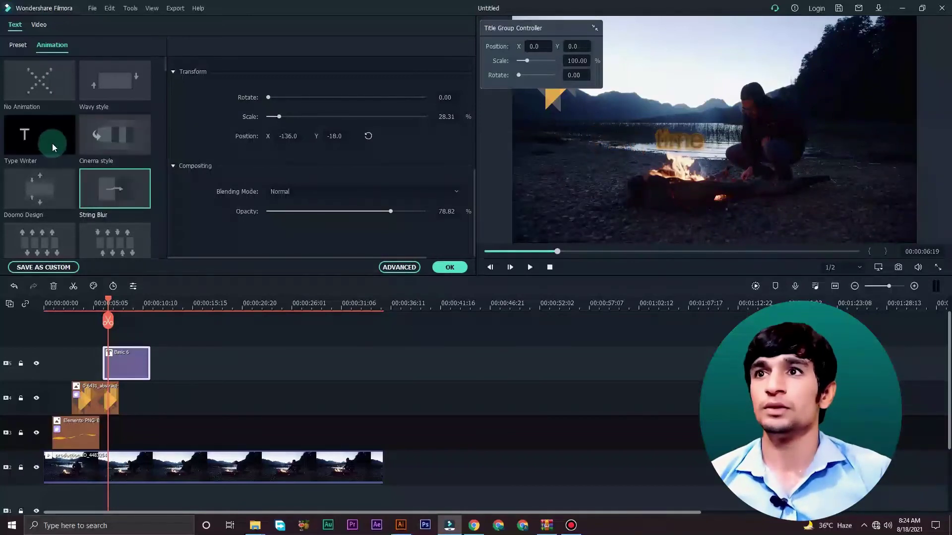
{"action": "scroll", "coordinate": [52, 183], "scroll_direction": "down", "scroll_amount": 3}
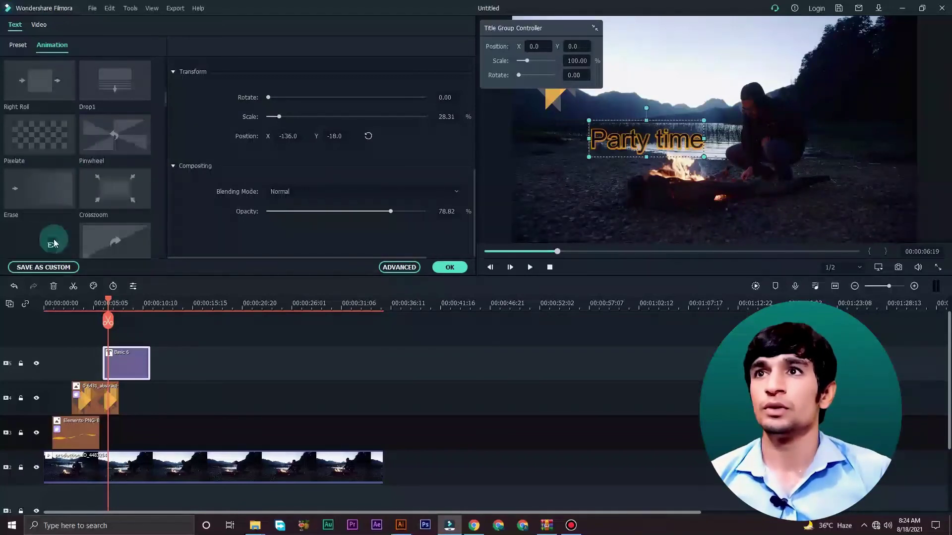
{"action": "left_click", "coordinate": [47, 95]}
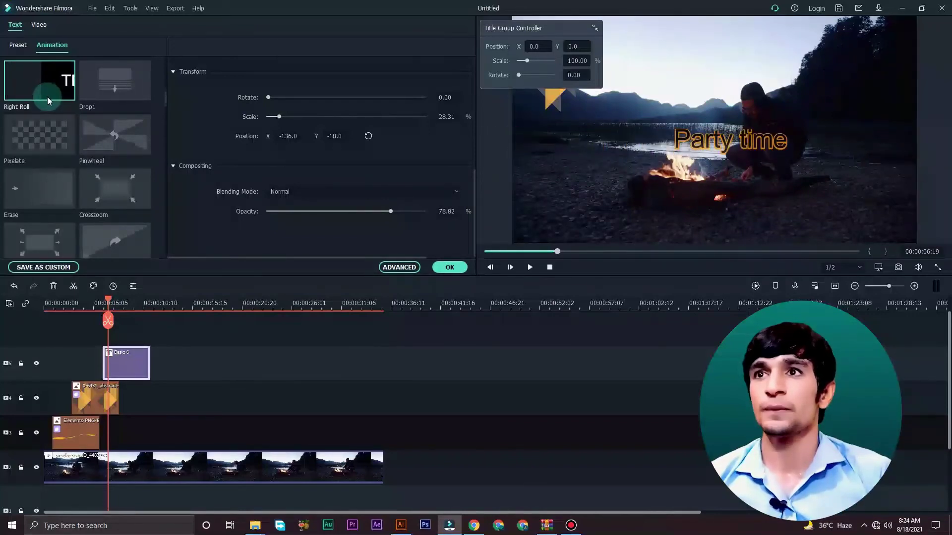
Step: Apply the Stretch to right animation to the "Party time" title
{"action": "scroll", "coordinate": [58, 187], "scroll_direction": "down", "scroll_amount": 3}
{"action": "scroll", "coordinate": [58, 188], "scroll_direction": "down", "scroll_amount": 3}
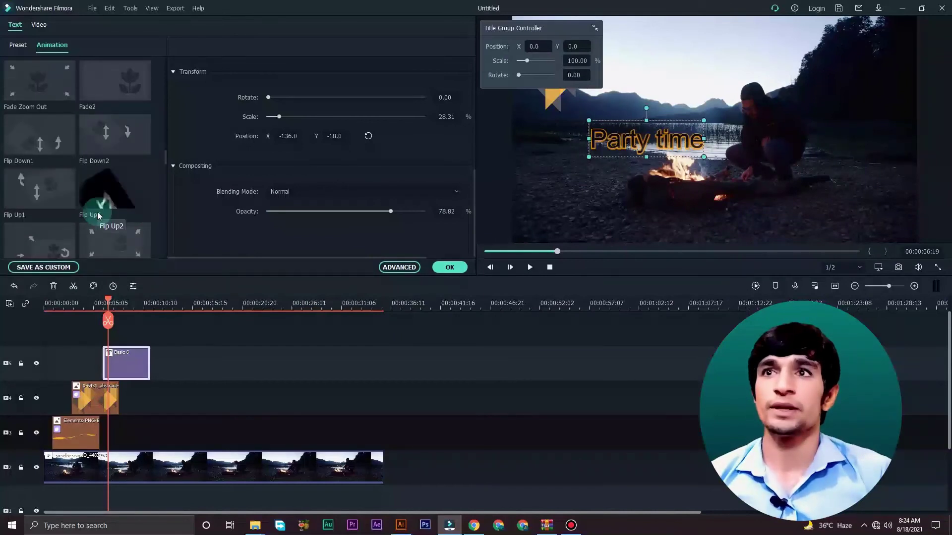
{"action": "scroll", "coordinate": [97, 212], "scroll_direction": "down", "scroll_amount": 3}
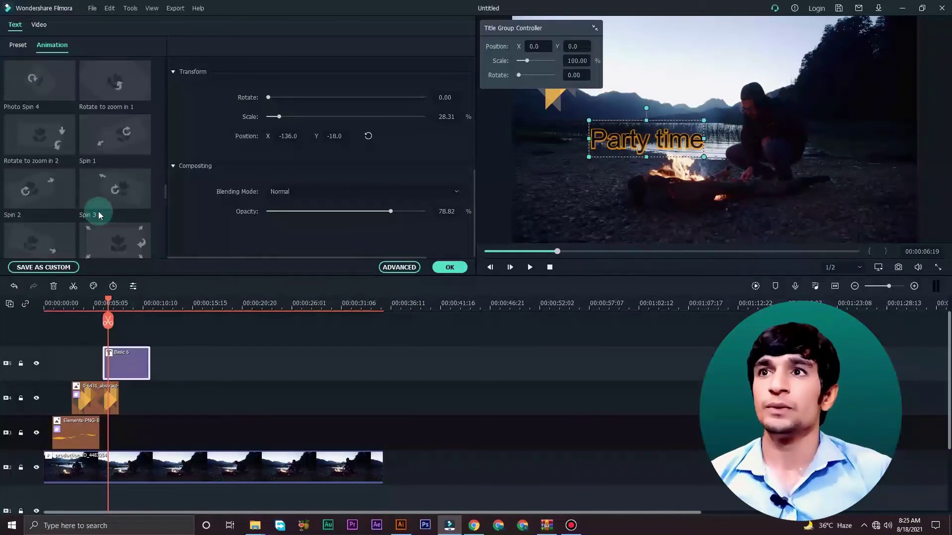
{"action": "scroll", "coordinate": [97, 212], "scroll_direction": "down", "scroll_amount": 5}
{"action": "left_click", "coordinate": [51, 197]}
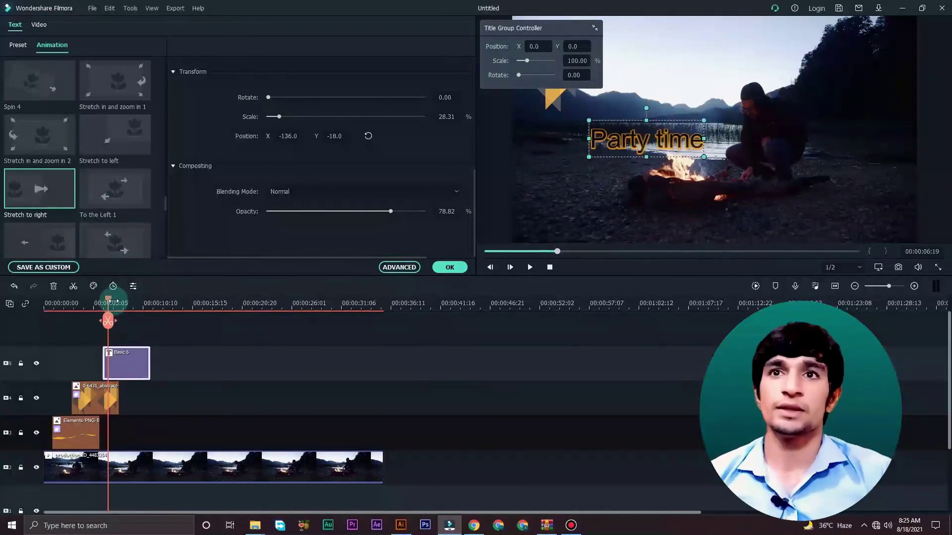
Step: Accept the title's settings and play the edit from the start to check the title
{"action": "left_click", "coordinate": [320, 327]}
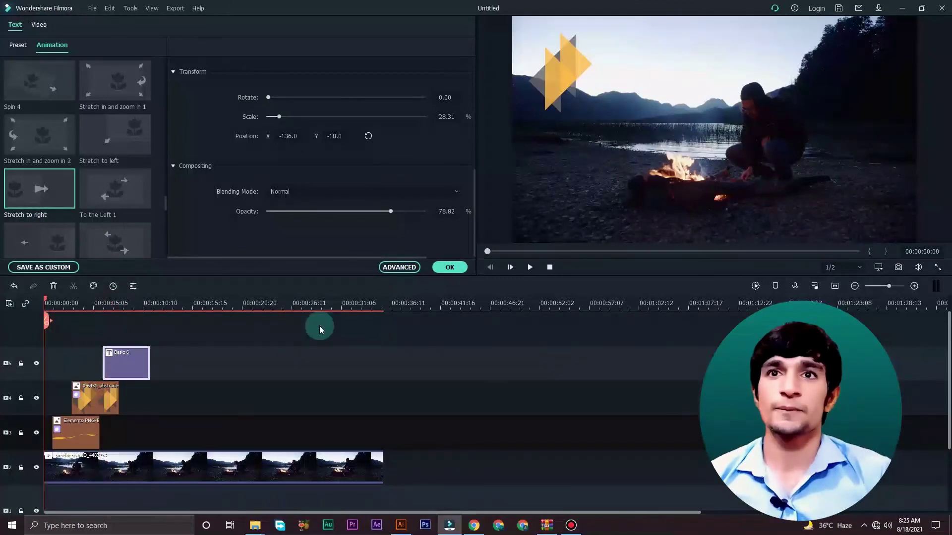
{"action": "left_click", "coordinate": [448, 268]}
{"action": "key", "text": "space"}
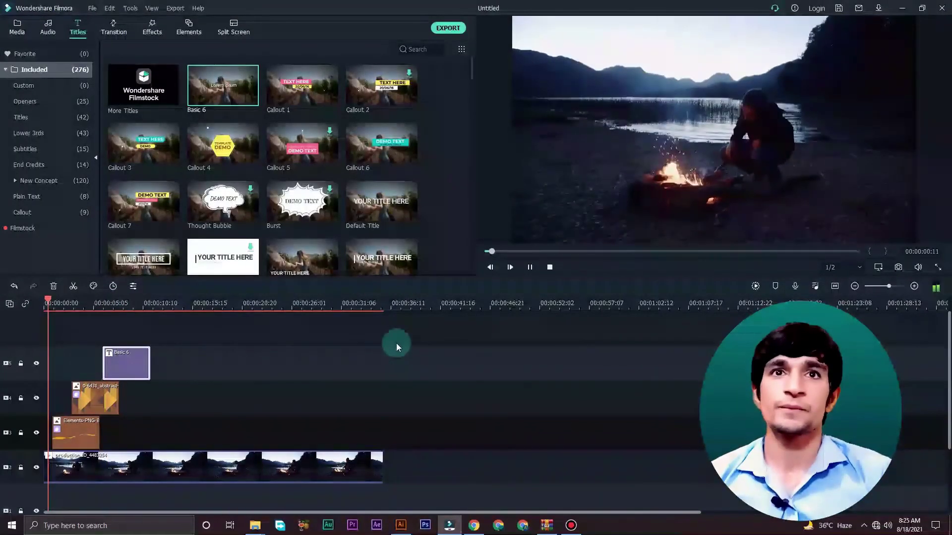